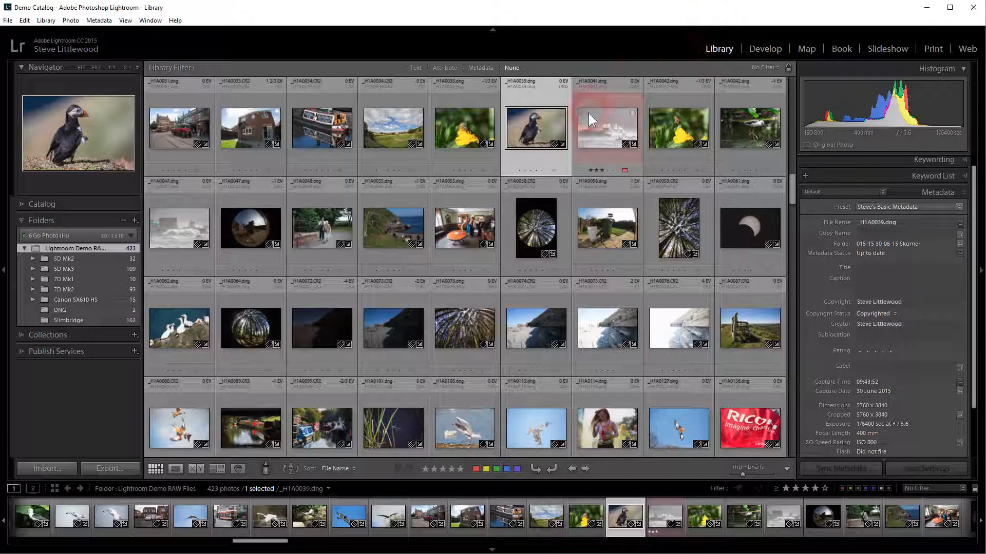
# Step: Select the puffin photo and display it in Loupe view
pyautogui.click(549, 124)
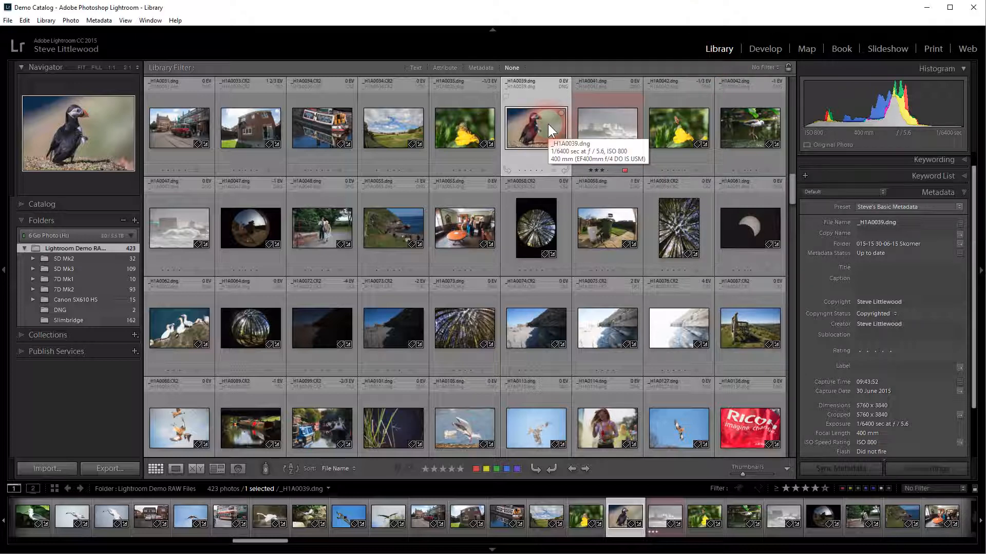
pyautogui.click(107, 119)
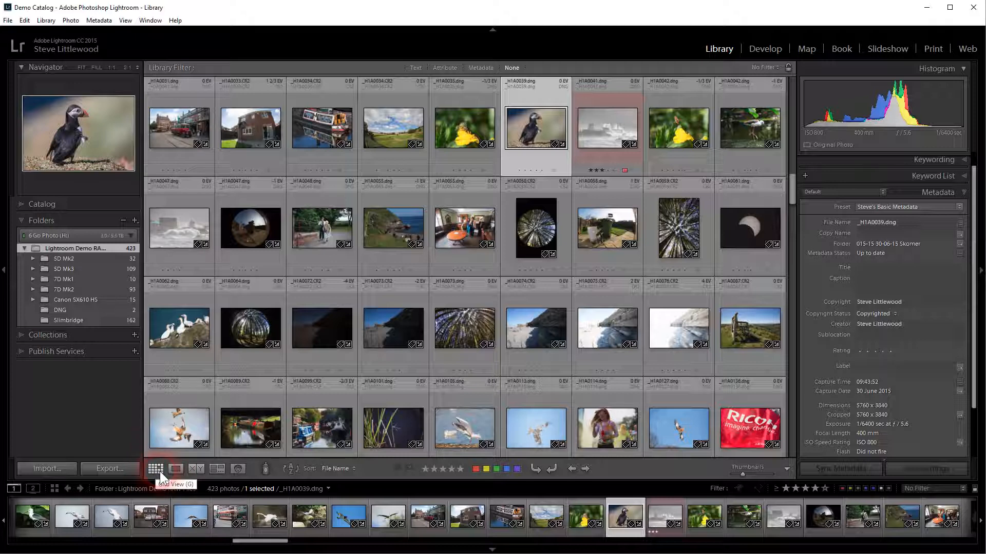
pyautogui.click(172, 467)
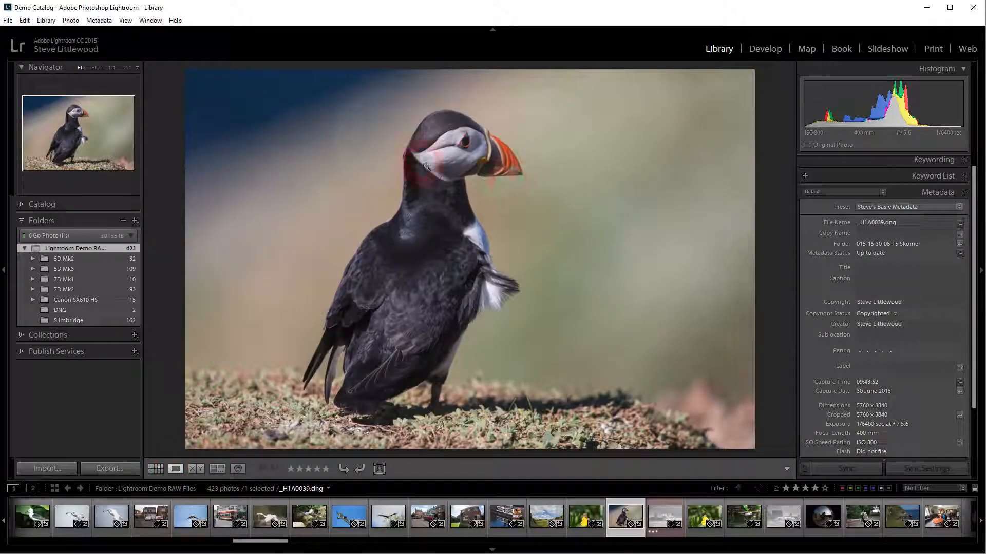
# Step: Switch to Compare view and pick other photos from the filmstrip as the compared selection
pyautogui.click(195, 468)
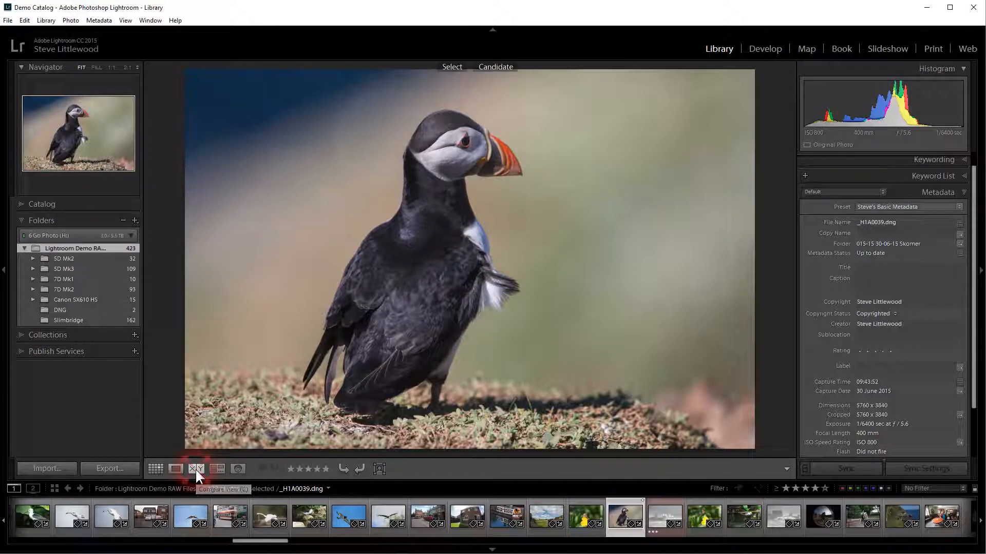
pyautogui.click(693, 520)
pyautogui.click(746, 512)
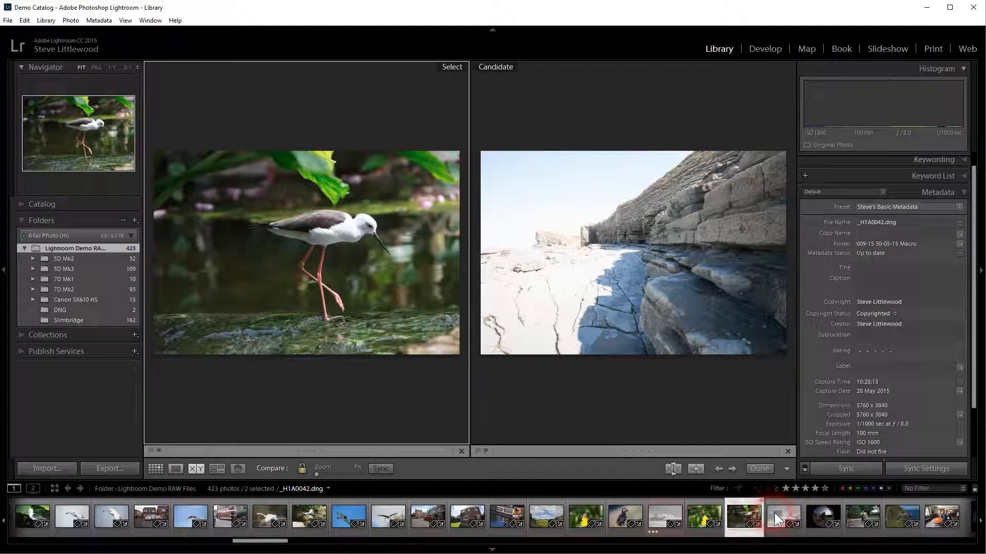
pyautogui.click(773, 513)
pyautogui.click(394, 406)
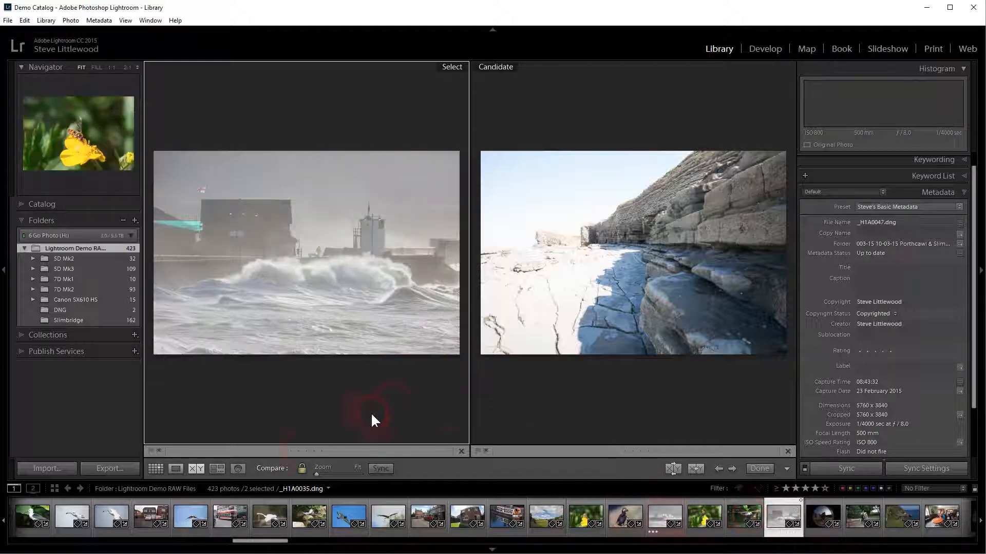
# Step: Show the two selected photos in Survey view, then return to Loupe view
pyautogui.click(216, 468)
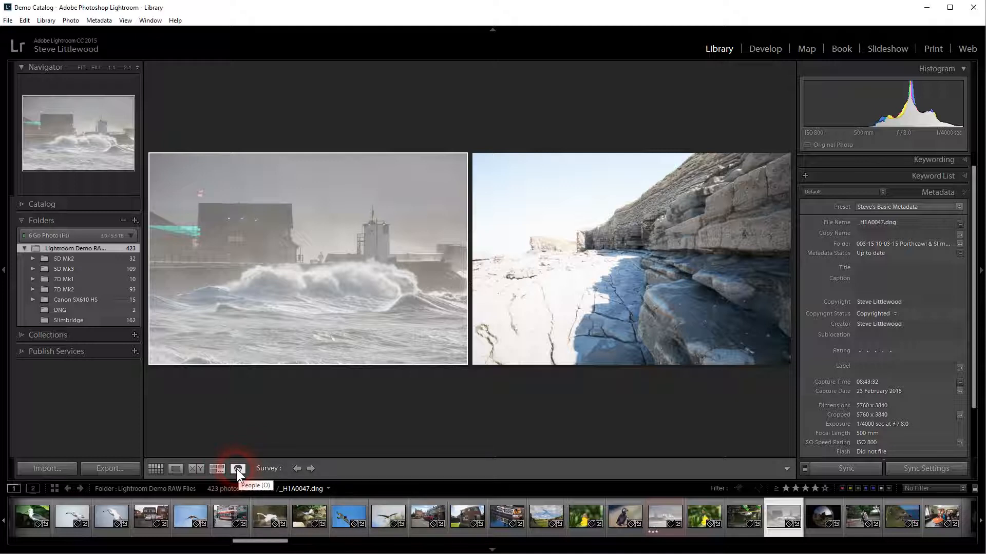
pyautogui.click(178, 467)
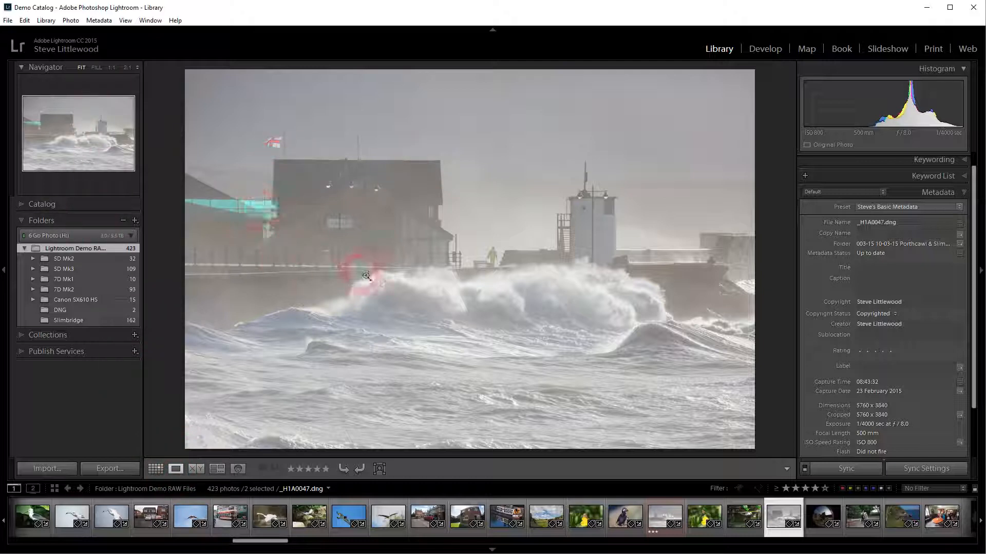
# Step: Zoom the photo to Fill and then 1:1 in the Navigator, and pan around the enlarged image
pyautogui.click(97, 67)
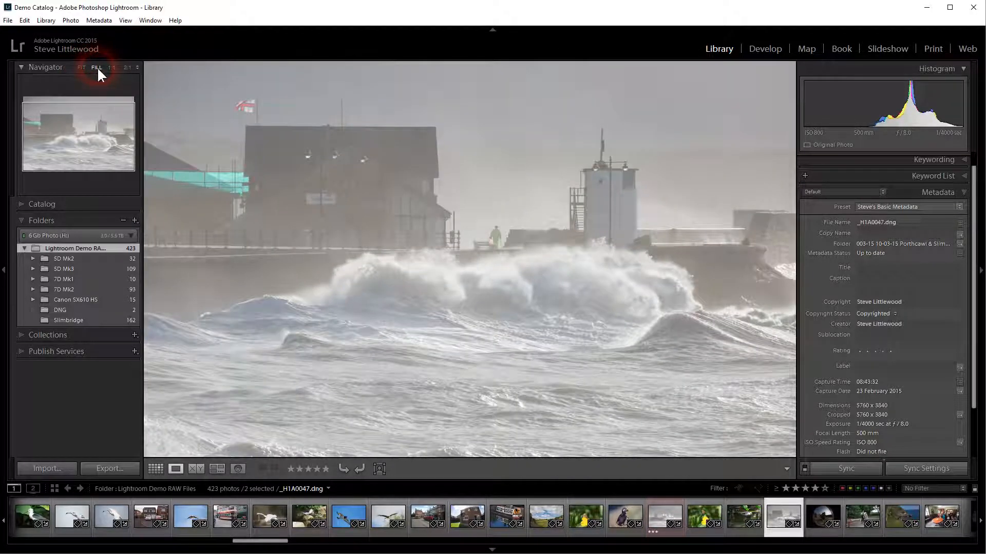
pyautogui.click(113, 68)
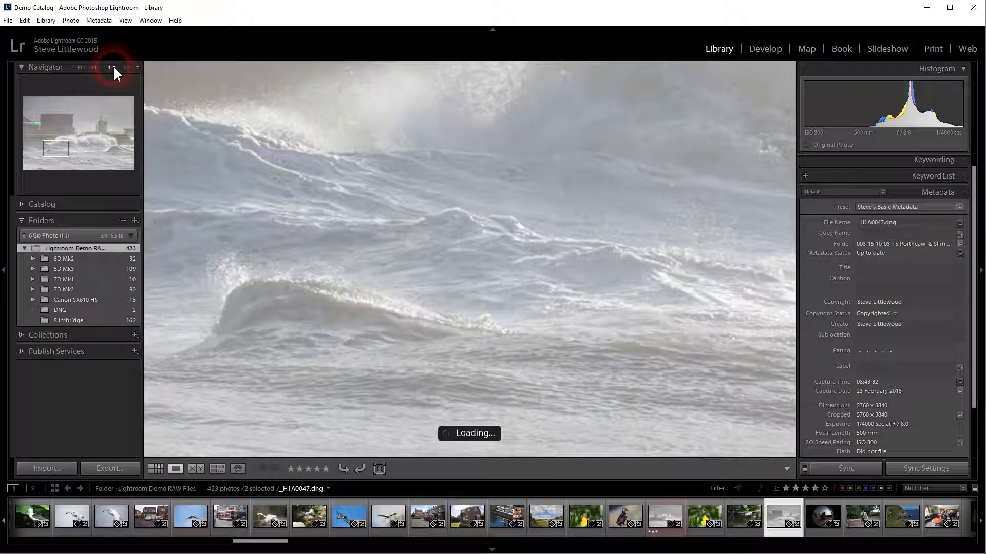
pyautogui.moveTo(462, 165); pyautogui.dragTo(489, 348)
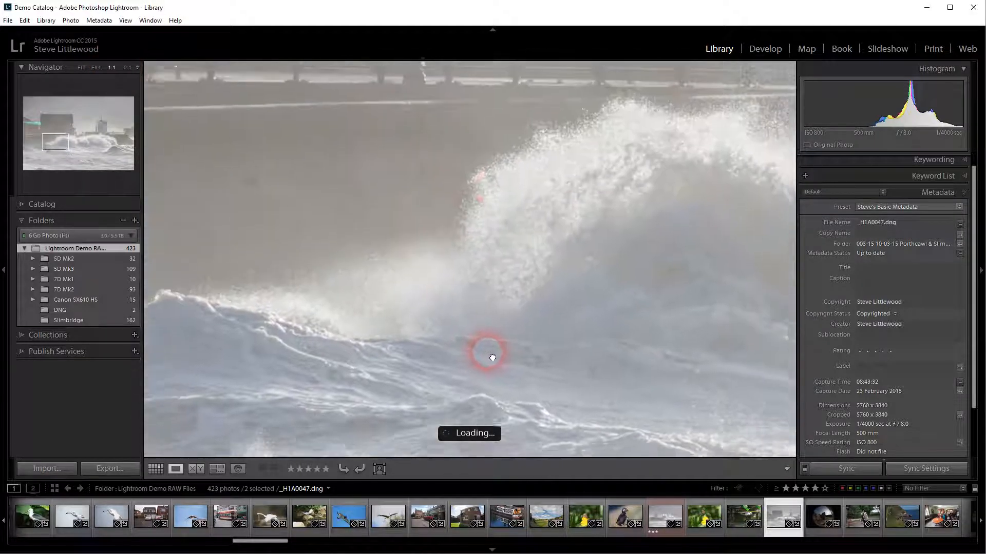
pyautogui.moveTo(418, 150); pyautogui.dragTo(492, 277)
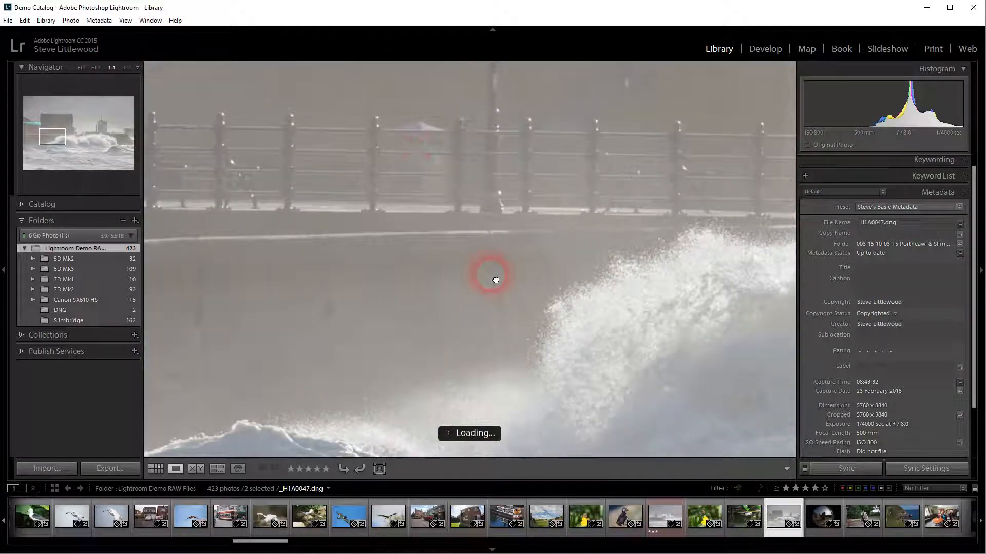
# Step: Zoom the photo to 11:1 from the Navigator zoom list and pan across the magnified image
pyautogui.click(136, 67)
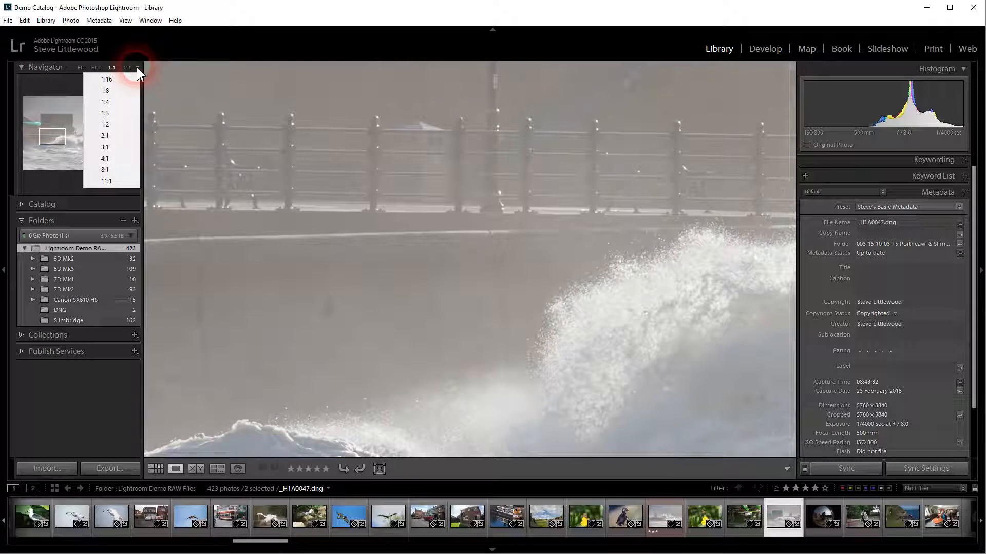
pyautogui.click(114, 158)
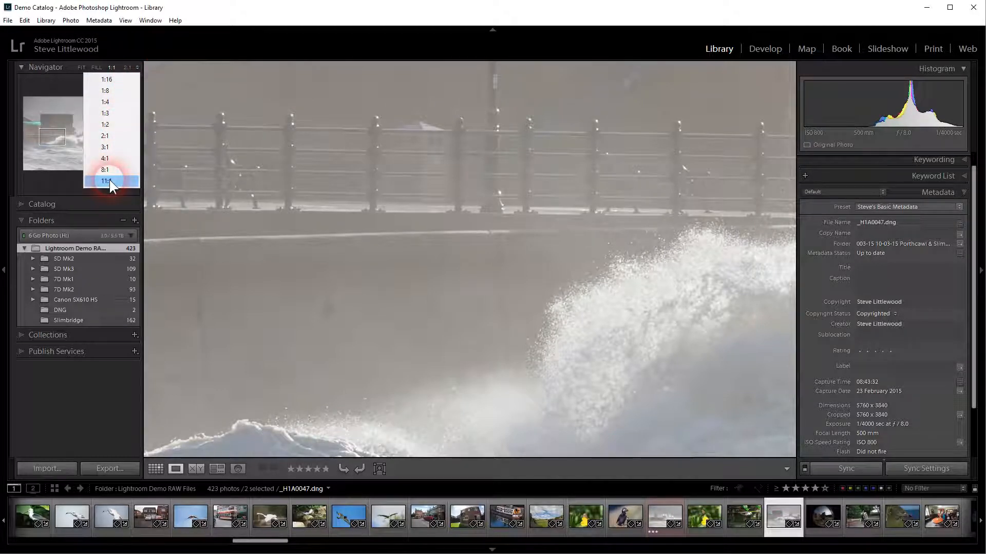
pyautogui.click(109, 182)
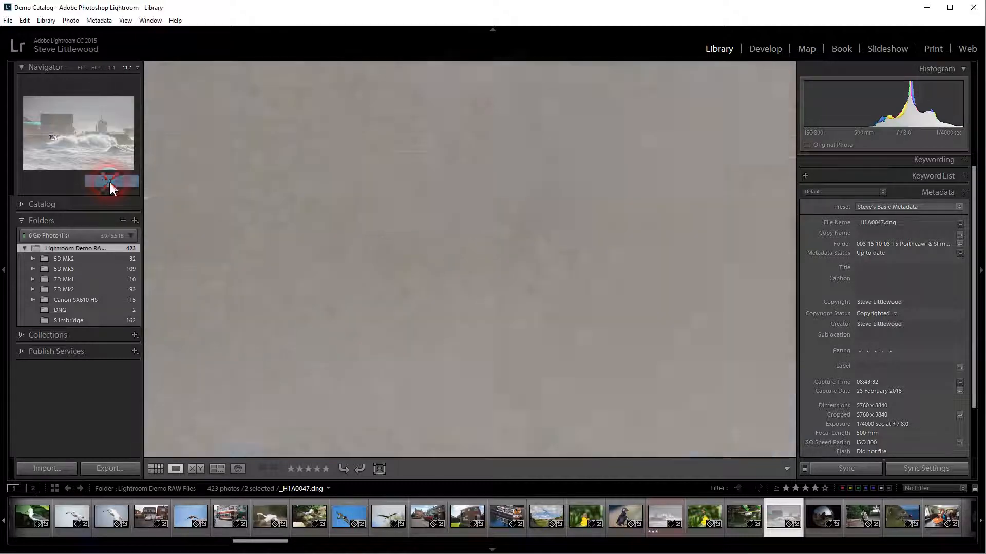
pyautogui.moveTo(480, 158); pyautogui.dragTo(447, 354)
pyautogui.moveTo(513, 144); pyautogui.dragTo(556, 331)
pyautogui.moveTo(514, 228); pyautogui.dragTo(559, 309)
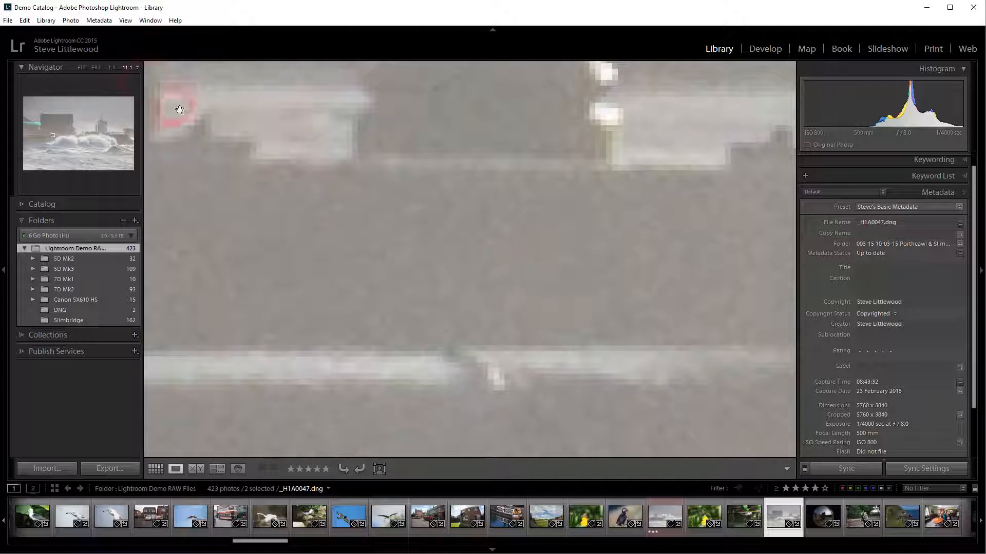
# Step: Zoom the photo to 2:1 from the Navigator zoom list and pan across the image
pyautogui.click(132, 67)
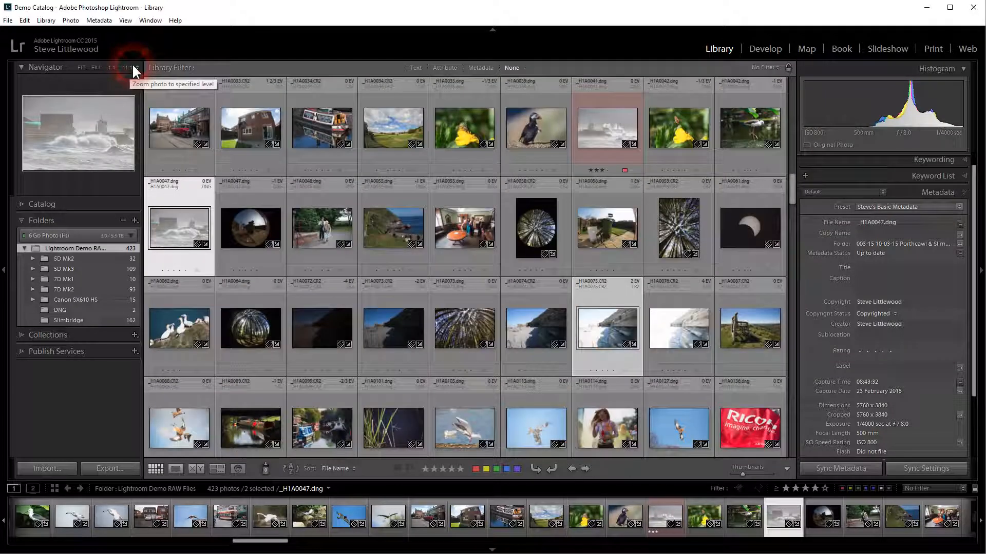
pyautogui.click(135, 66)
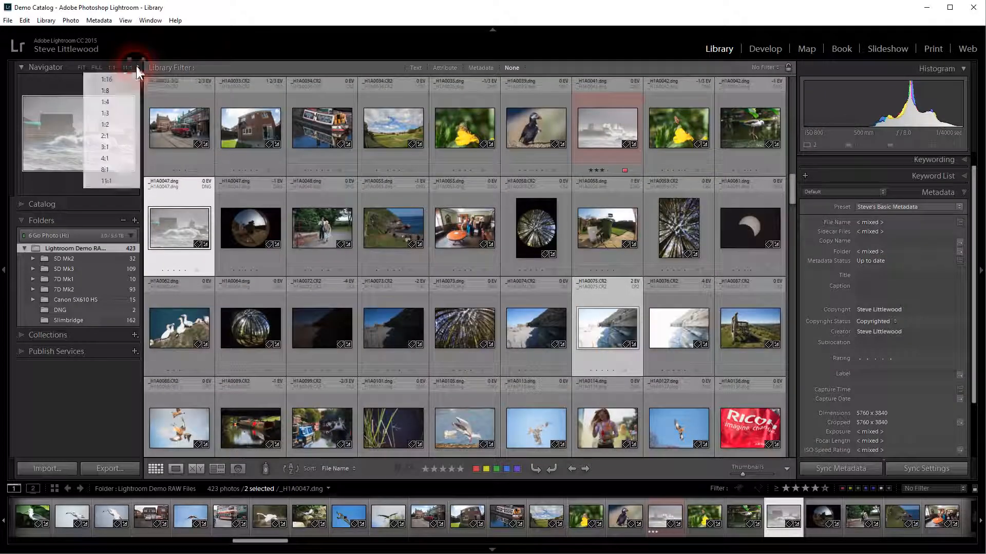
pyautogui.click(115, 135)
pyautogui.moveTo(453, 145); pyautogui.dragTo(575, 350)
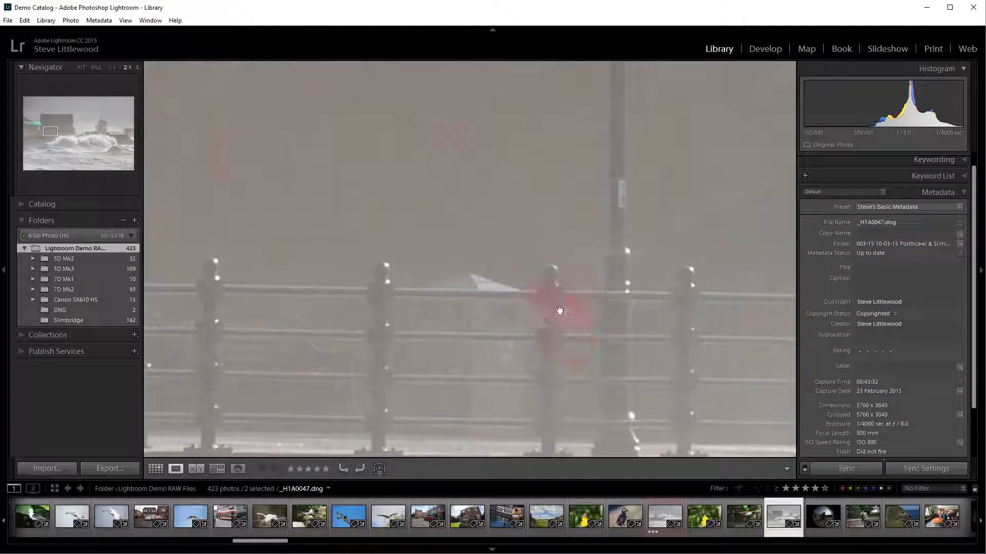
# Step: Set the Navigator zoom to 1:16 and toggle between Fit and 1:16 by clicking the photo
pyautogui.click(136, 65)
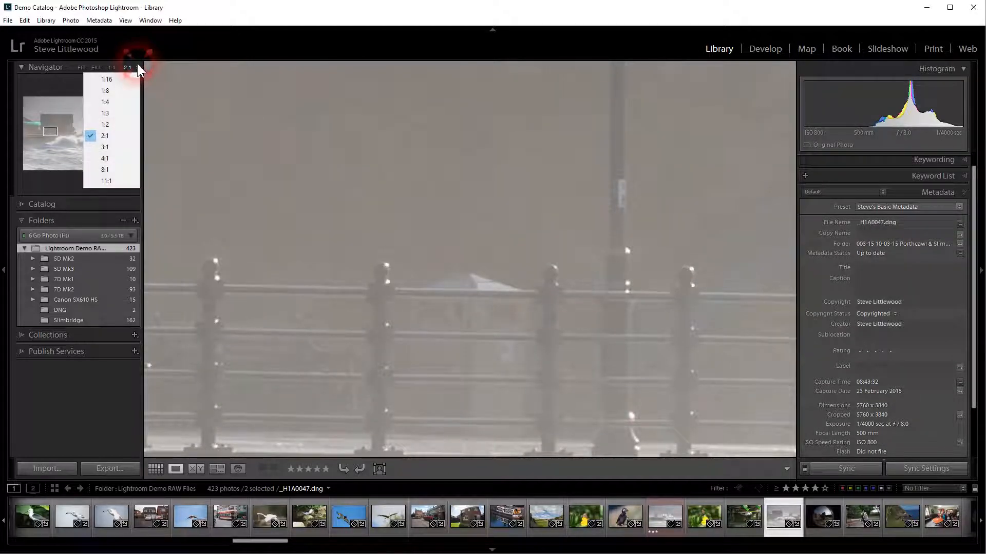
pyautogui.click(111, 80)
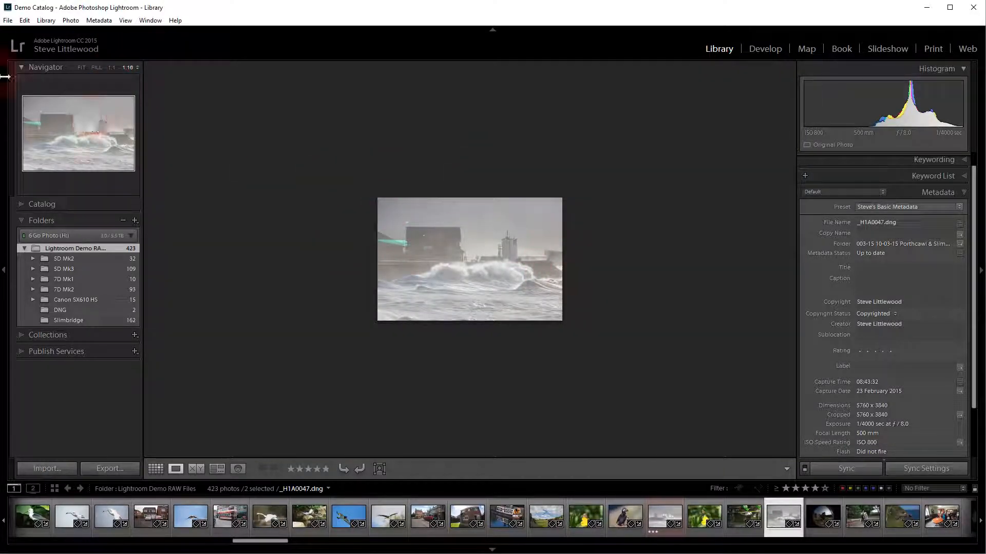
pyautogui.click(82, 68)
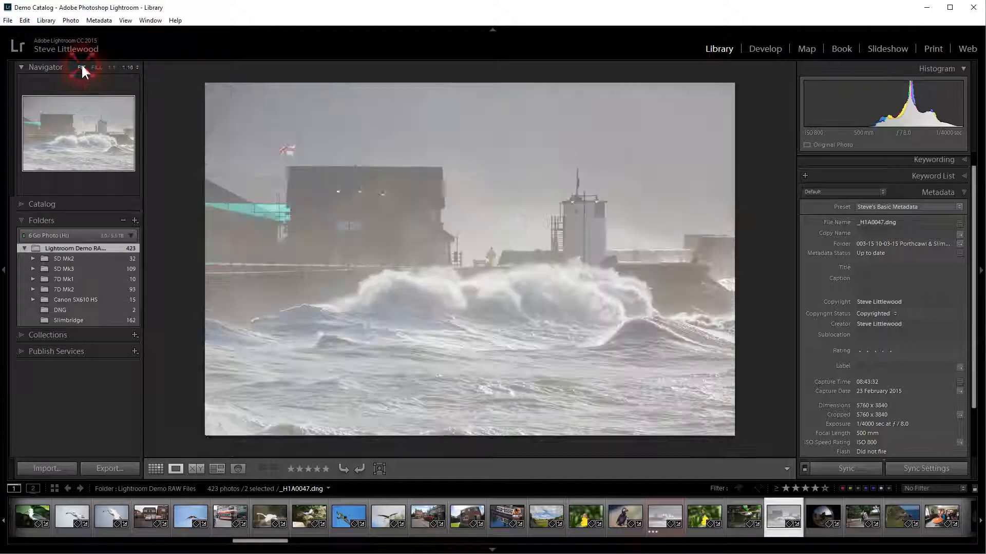
pyautogui.click(434, 173)
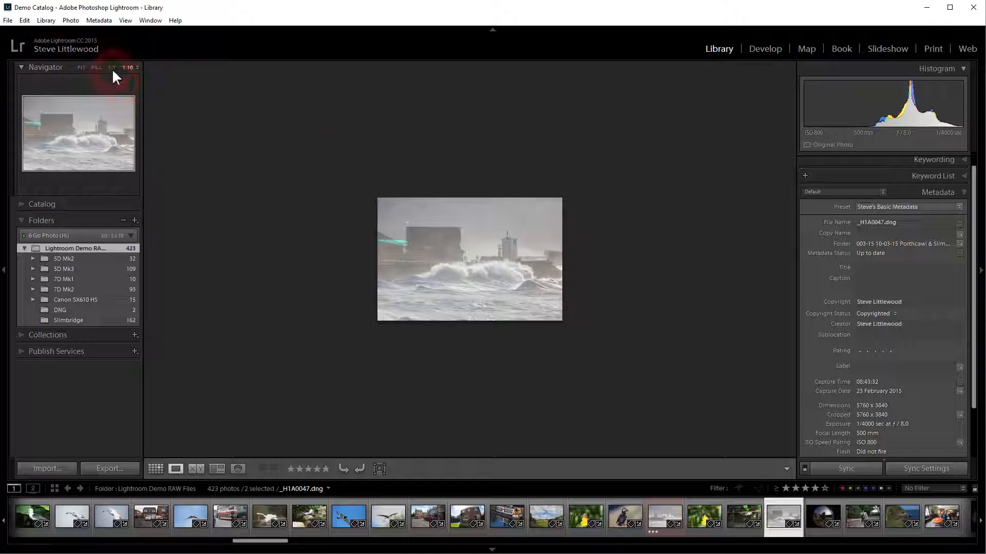
pyautogui.click(440, 251)
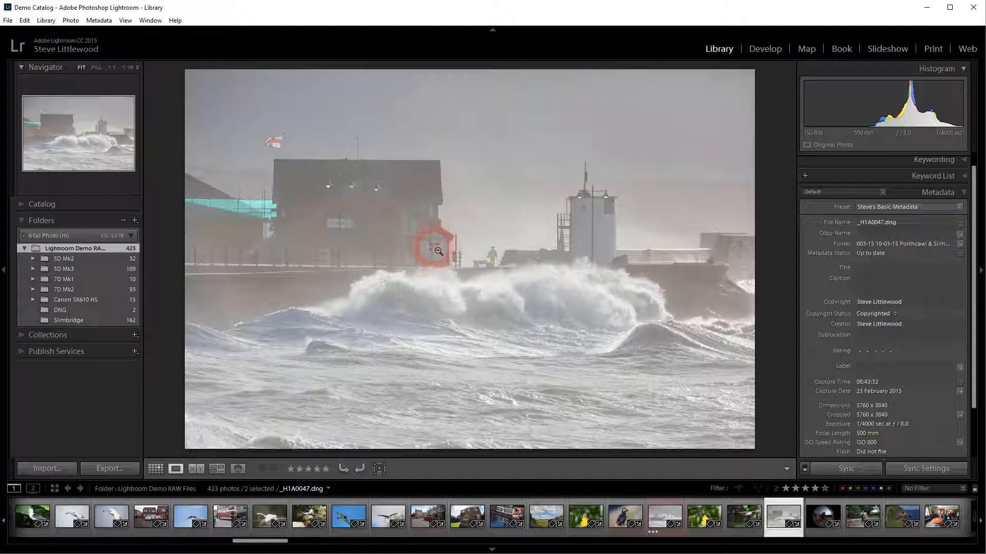
pyautogui.click(439, 250)
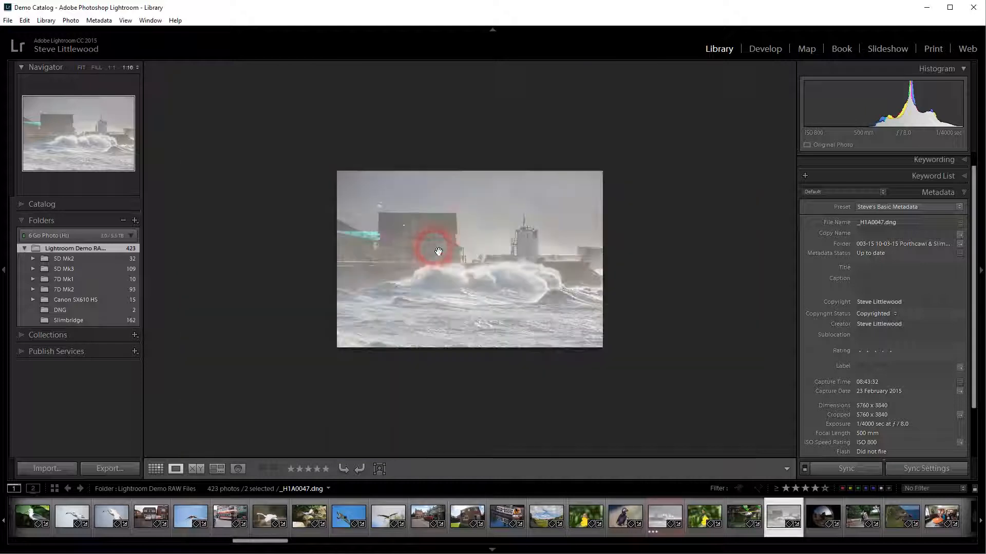
# Step: Set the Navigator zoom to 1:2 and toggle between Fit and 1:2 by clicking the photo
pyautogui.click(136, 67)
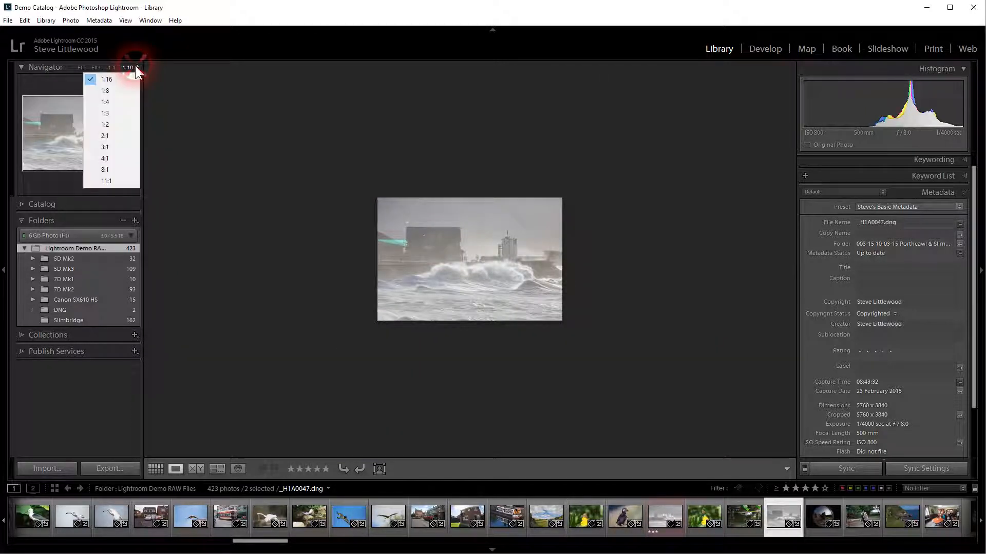
pyautogui.click(109, 125)
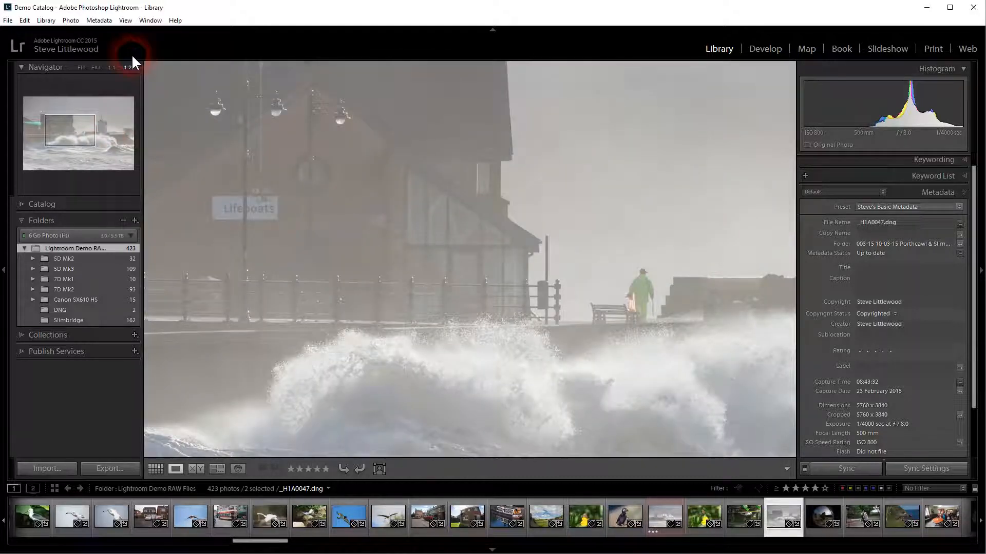
pyautogui.click(375, 202)
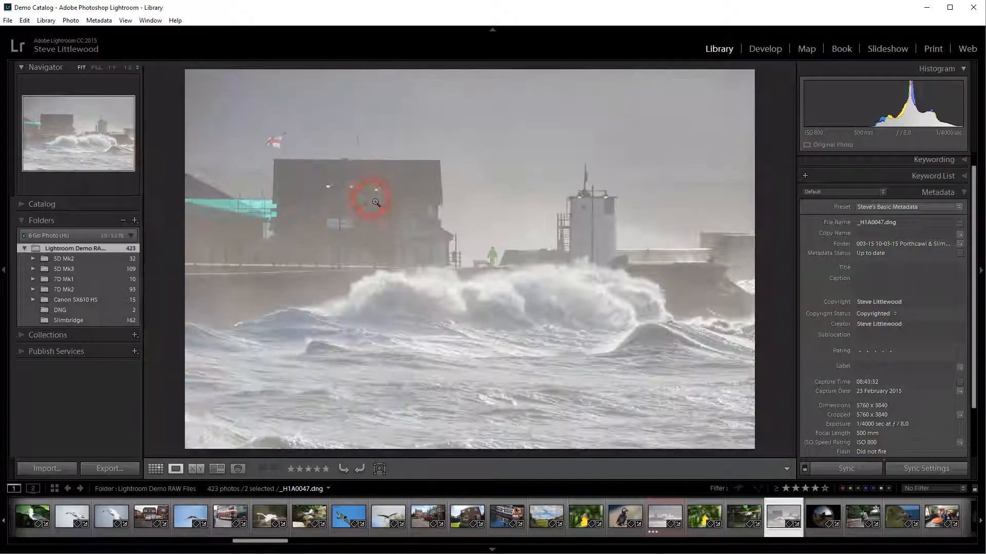
pyautogui.click(375, 202)
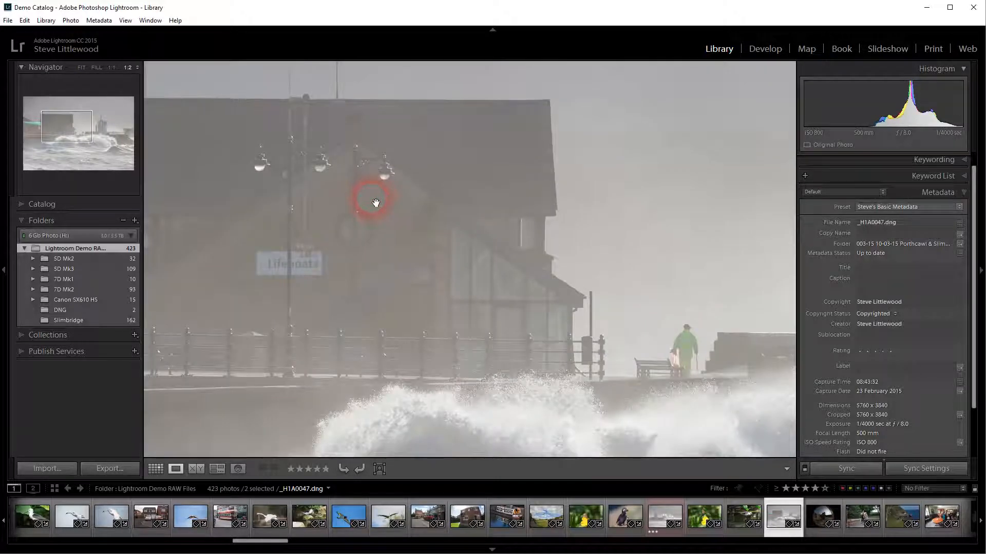
pyautogui.click(375, 202)
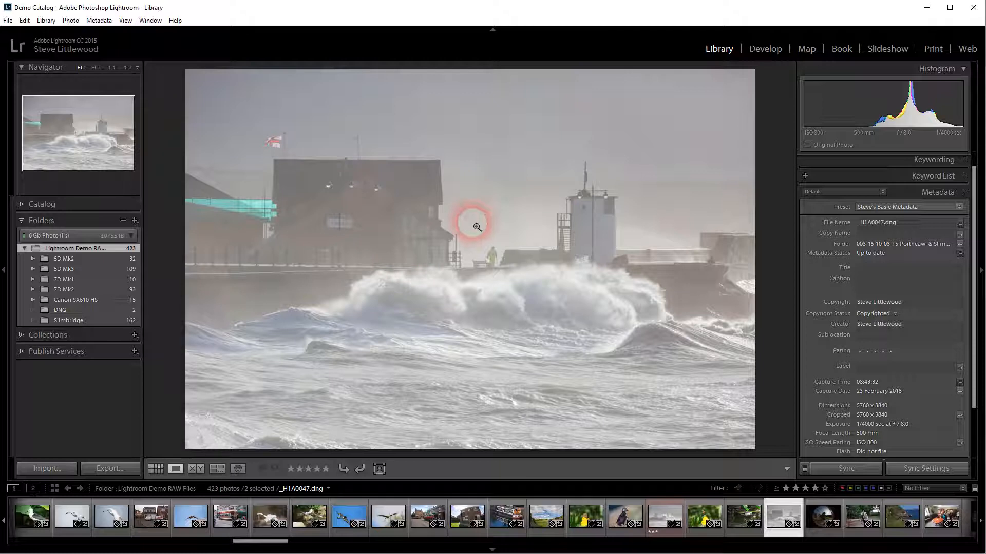
# Step: Zoom to 1:2 on the lifeboat building, pan around the waves, and return to Fit
pyautogui.click(340, 228)
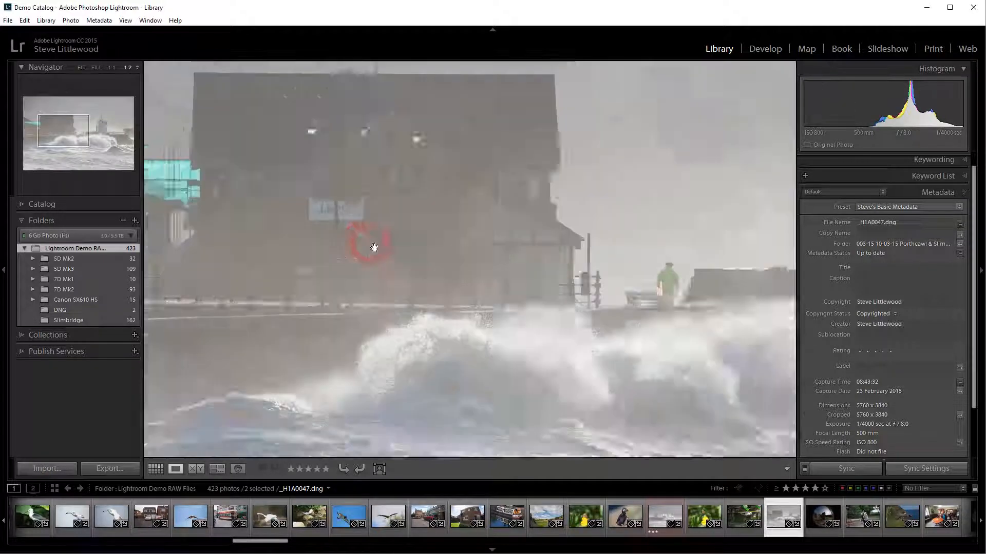
pyautogui.moveTo(539, 270); pyautogui.dragTo(365, 233)
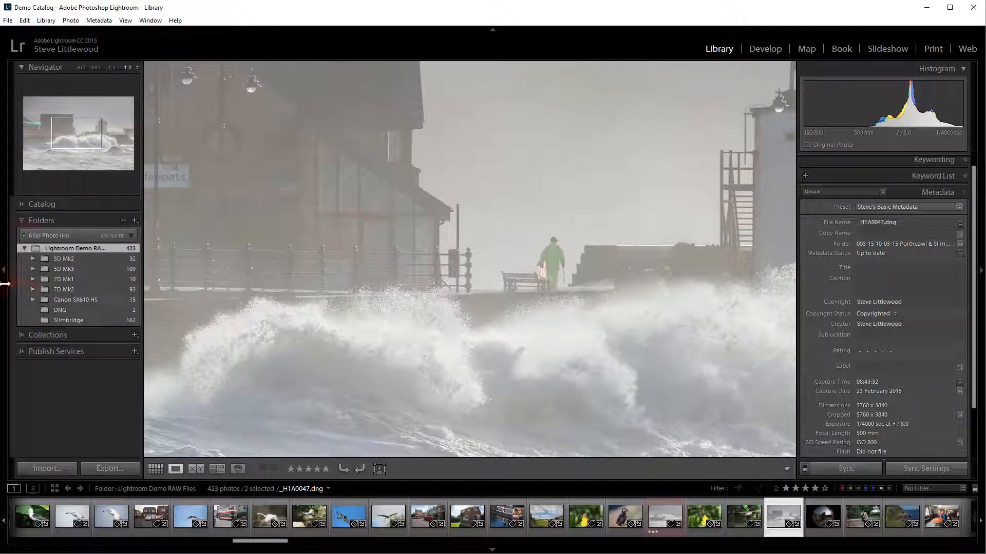
pyautogui.moveTo(77, 132)
pyautogui.mouseDown()
pyautogui.moveTo(83, 147)
pyautogui.moveTo(97, 150)
pyautogui.moveTo(103, 136)
pyautogui.moveTo(59, 125)
pyautogui.moveTo(56, 152)
pyautogui.moveTo(124, 162)
pyautogui.moveTo(123, 105)
pyautogui.moveTo(83, 134)
pyautogui.mouseUp()
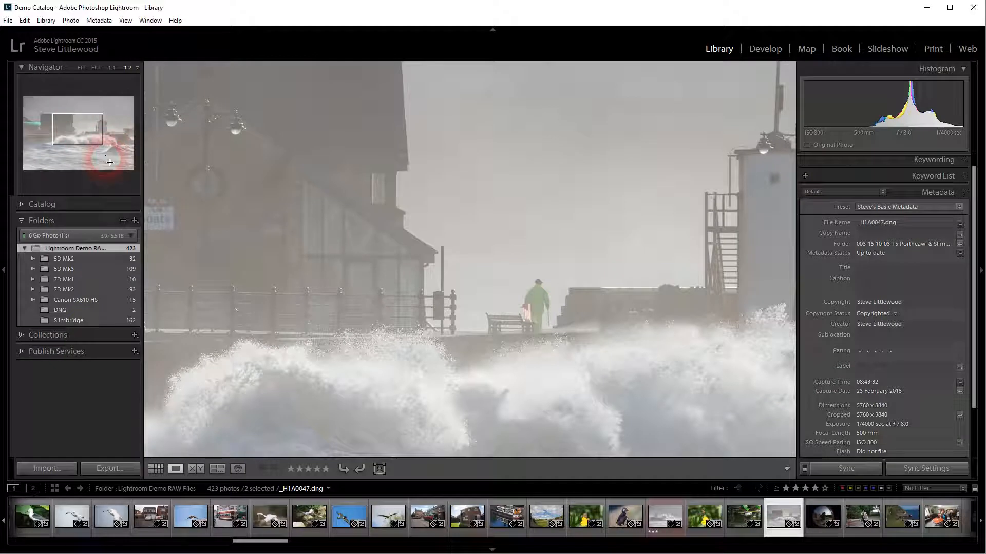
pyautogui.click(436, 241)
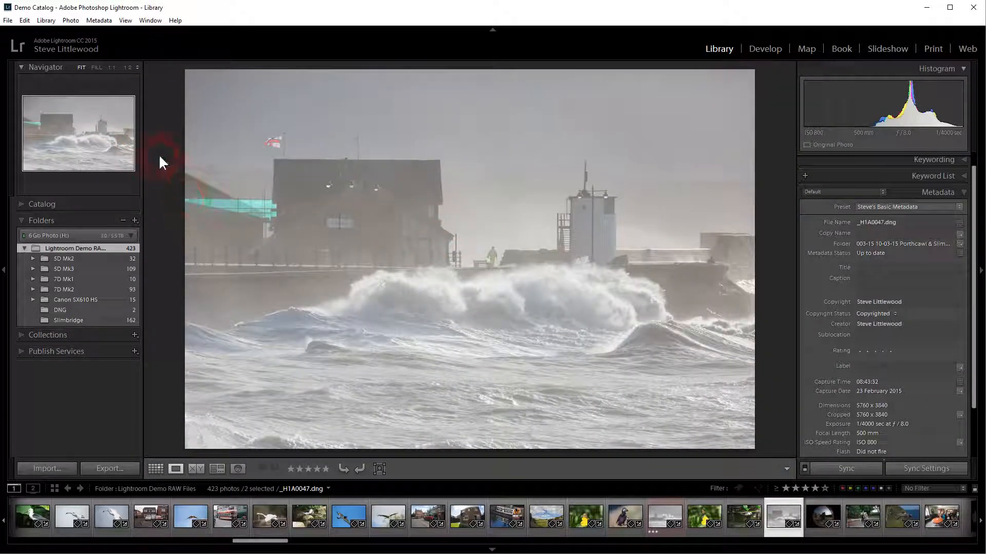
# Step: Open the Slimbridge folder
pyautogui.click(68, 319)
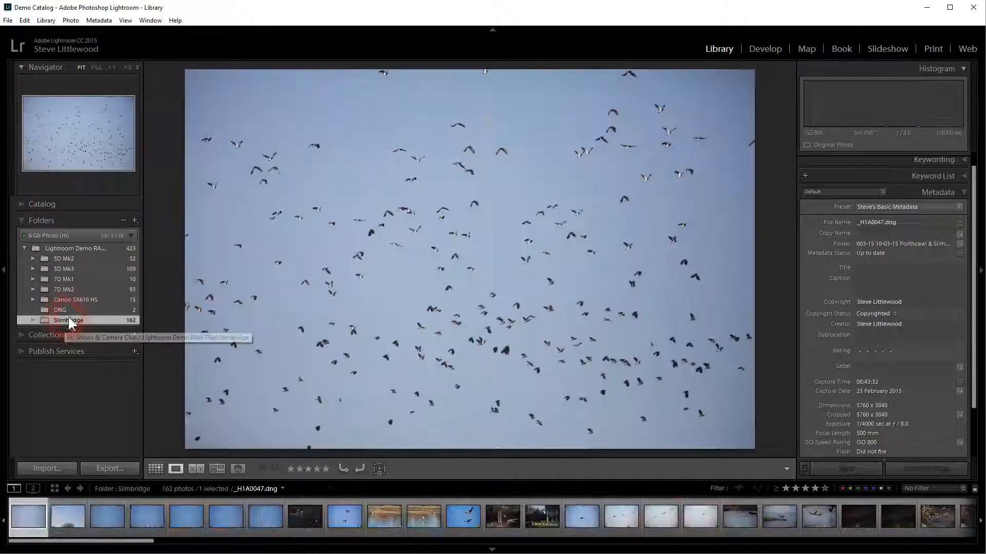
# Step: Switch to Grid view and make the thumbnails slightly smaller
pyautogui.click(155, 468)
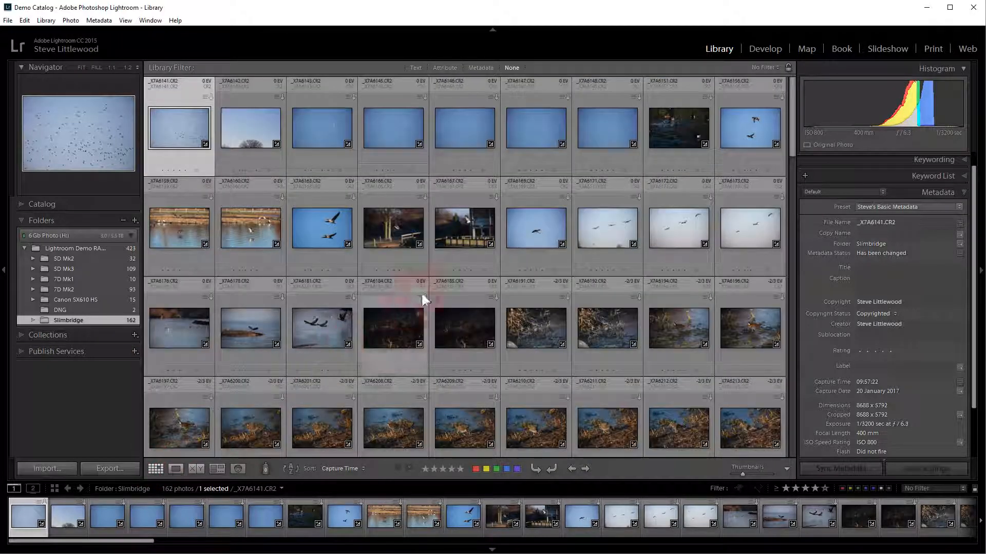
pyautogui.moveTo(742, 473)
pyautogui.mouseDown()
pyautogui.moveTo(770, 474)
pyautogui.moveTo(741, 473)
pyautogui.mouseUp()
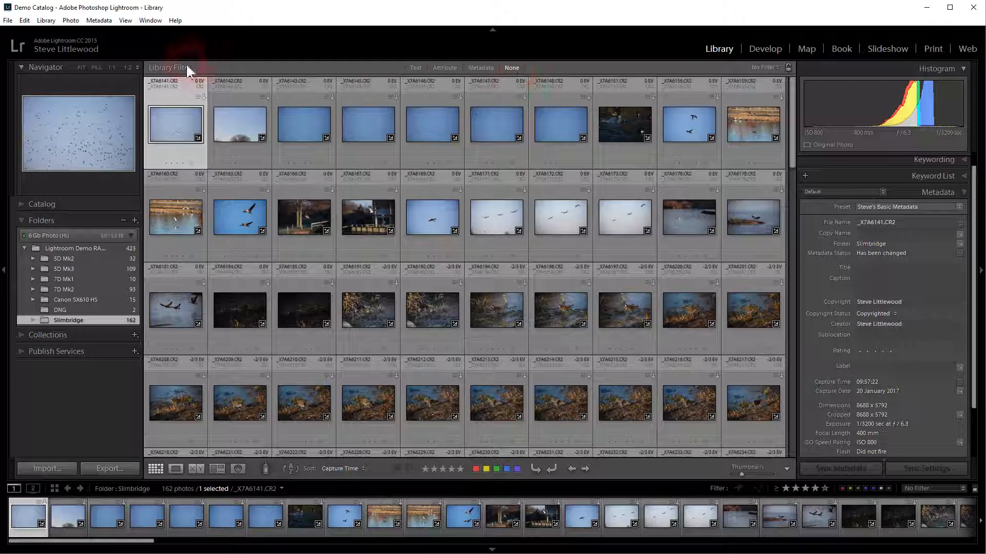
pyautogui.click(513, 63)
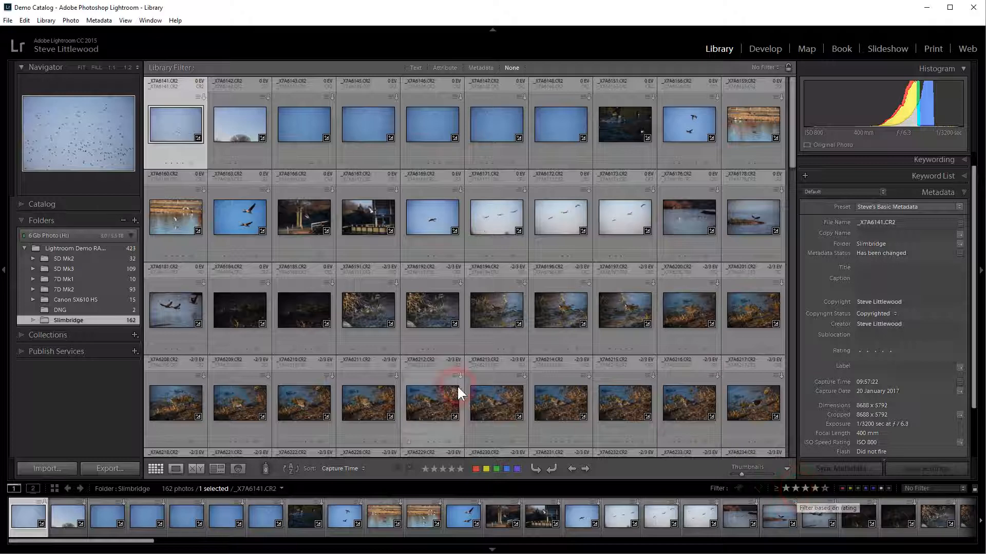
# Step: Open the Lightroom Demo RAW Files folder and filter it to photos rated four stars or more
pyautogui.click(67, 248)
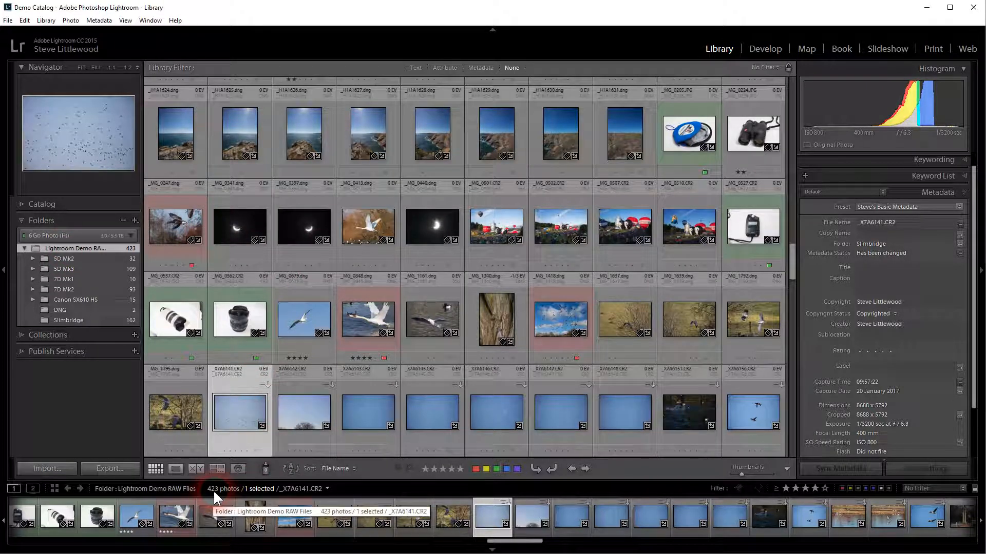
pyautogui.click(792, 485)
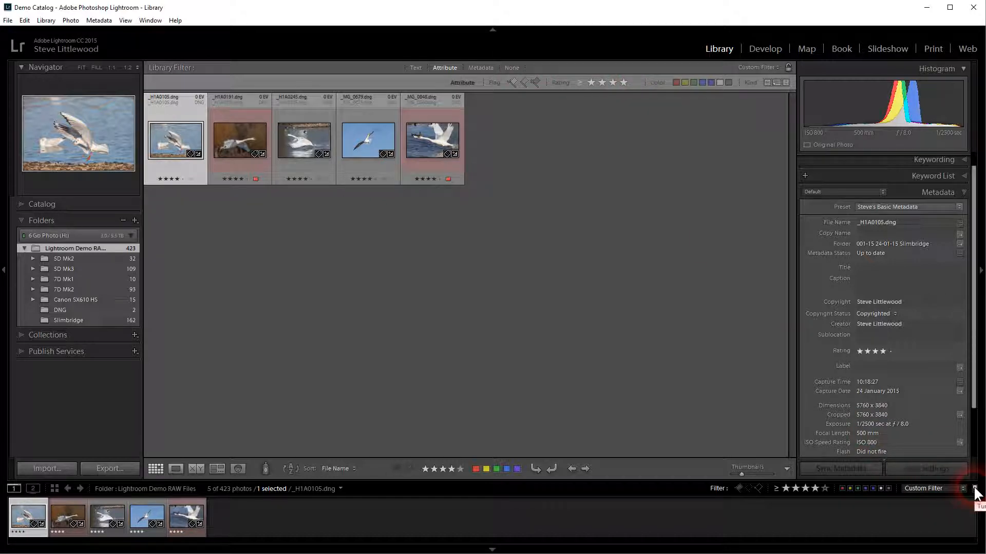
# Step: Clear the library filter so all photos in the folder show again
pyautogui.click(511, 67)
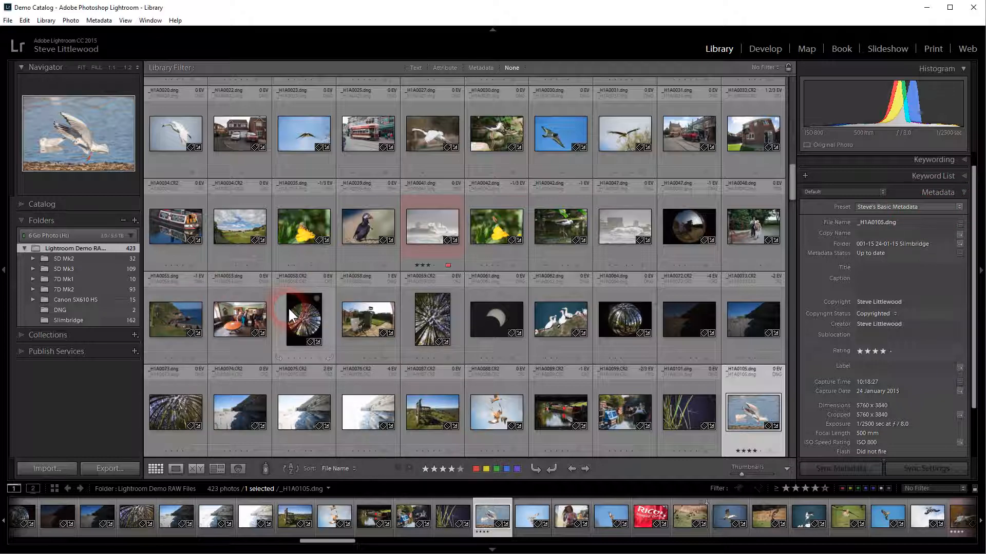
pyautogui.moveTo(288, 307)
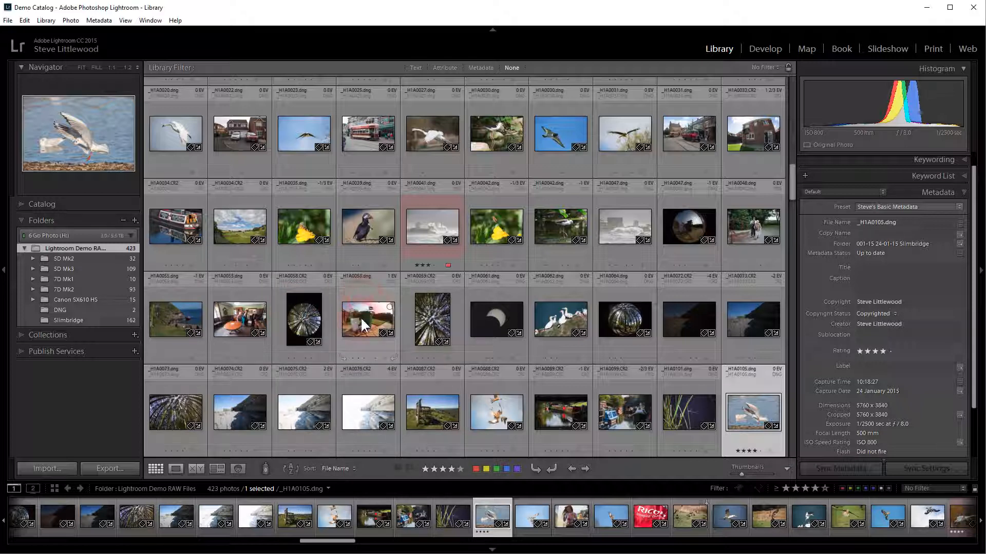
pyautogui.moveTo(361, 316)
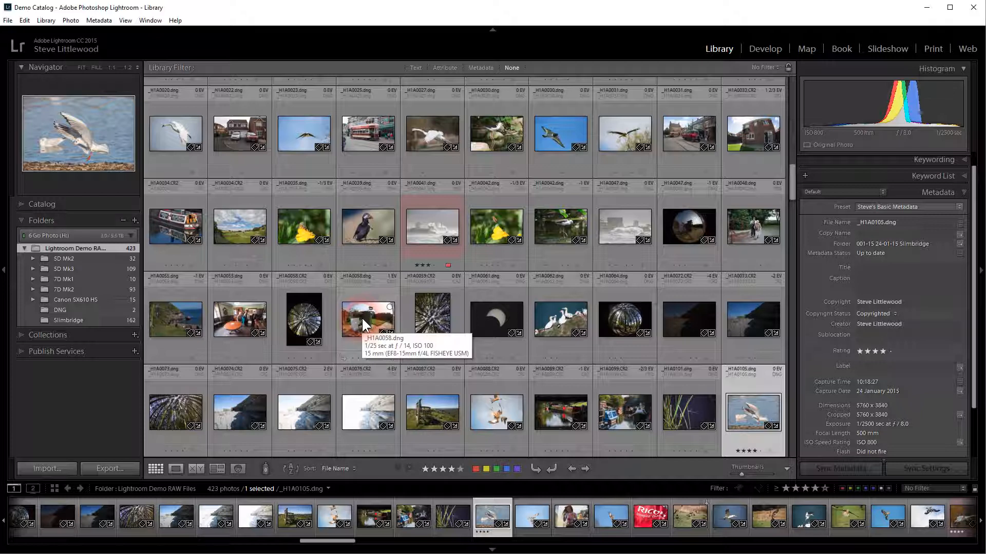
# Step: Open the Edit Metadata Presets dialog from the Metadata preset list and expand the Basic Info section
pyautogui.click(938, 207)
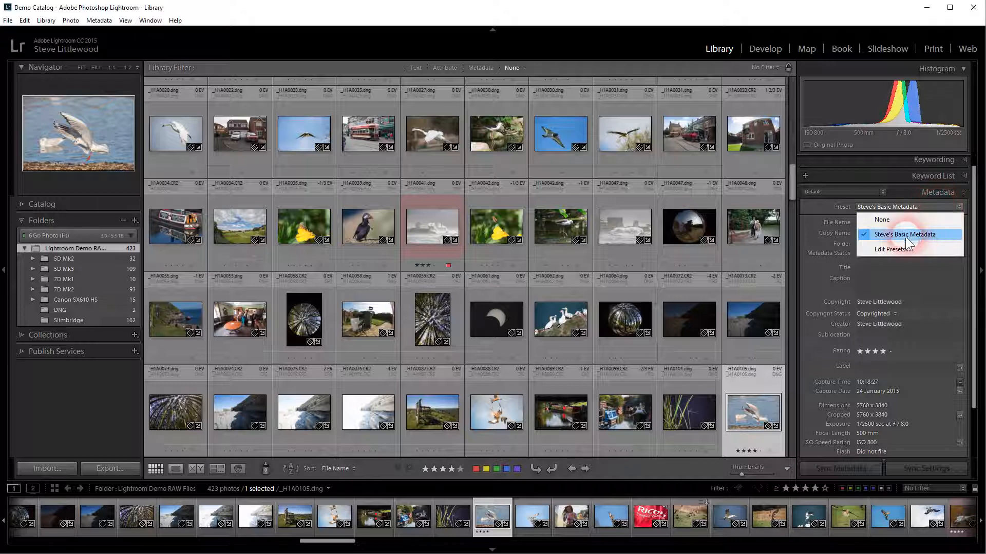
pyautogui.click(892, 246)
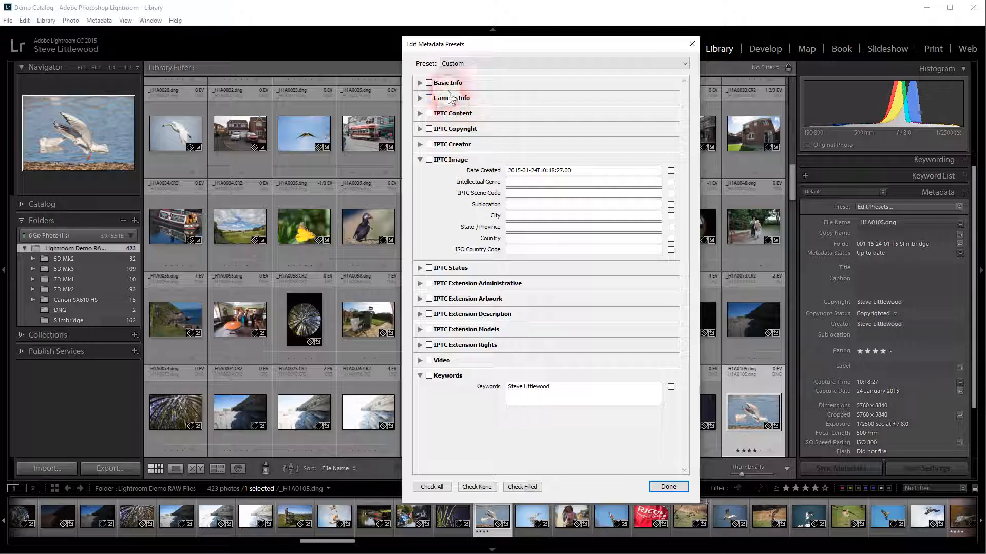
pyautogui.click(489, 71)
pyautogui.click(419, 82)
pyautogui.click(419, 145)
pyautogui.click(419, 144)
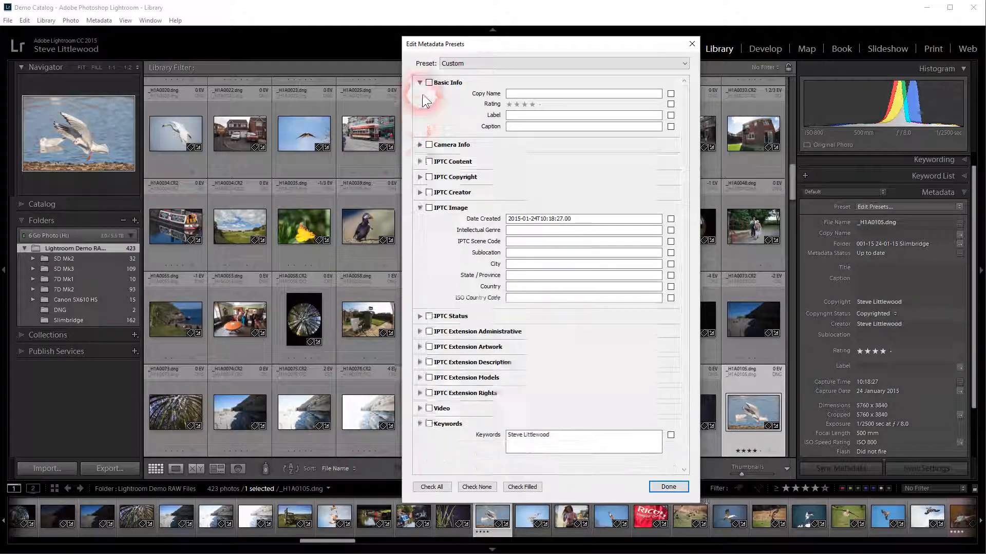
pyautogui.click(420, 83)
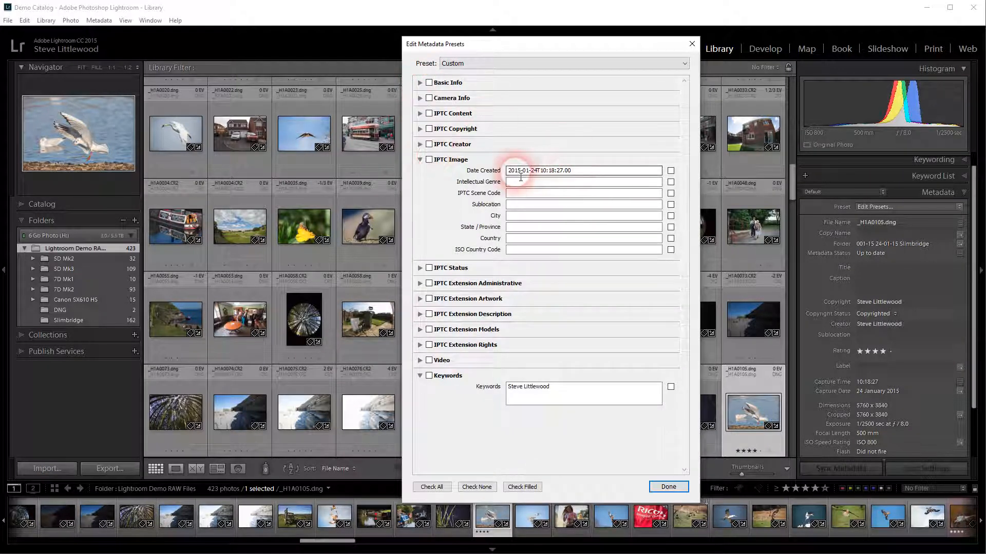
# Step: Expand the IPTC Copyright and IPTC Creator sections to examine the preset, then close the dialog
pyautogui.click(419, 128)
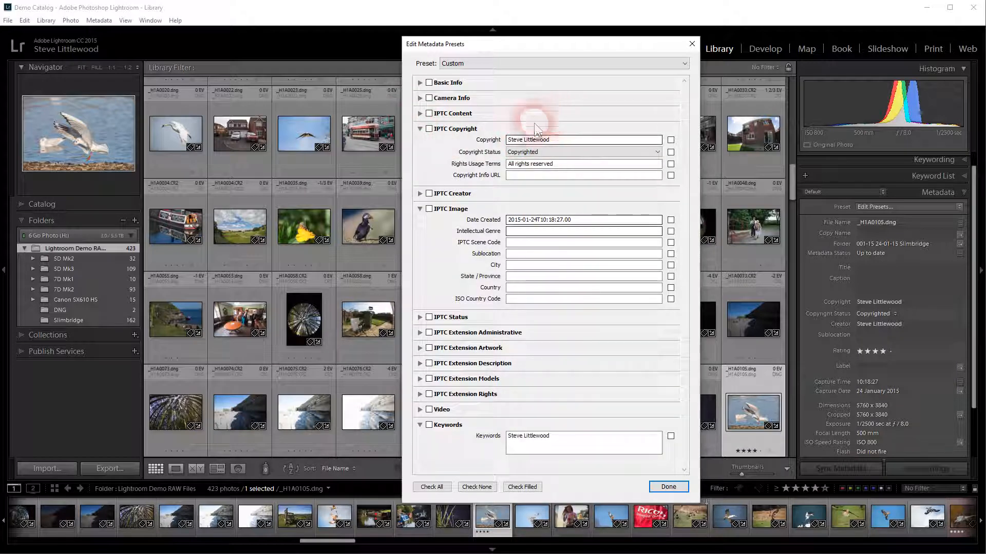
pyautogui.click(419, 194)
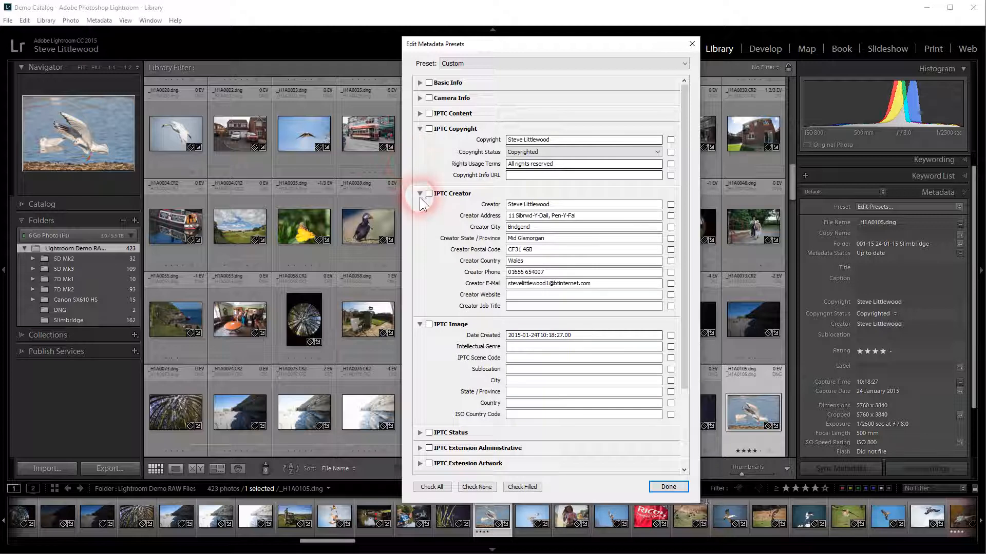
pyautogui.click(419, 193)
pyautogui.click(419, 129)
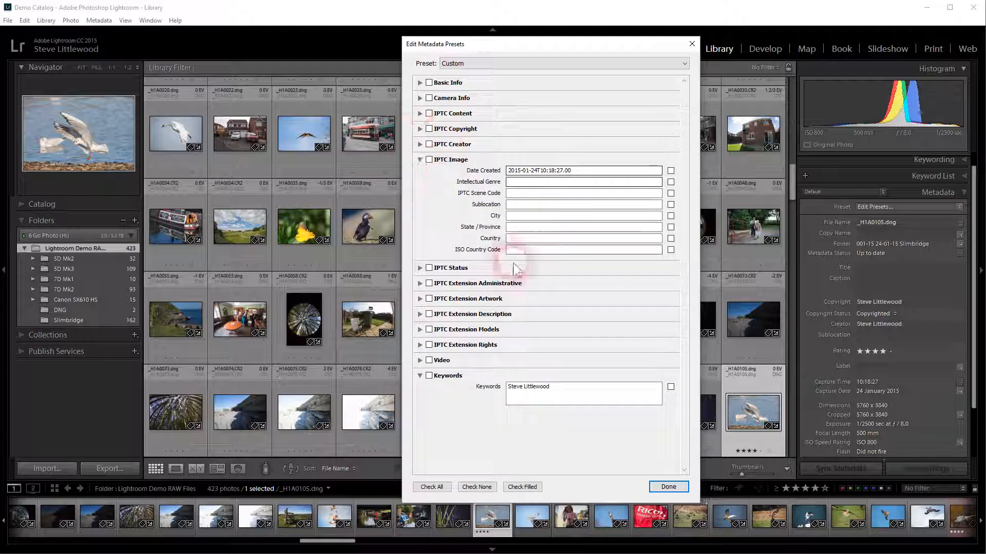
pyautogui.click(559, 391)
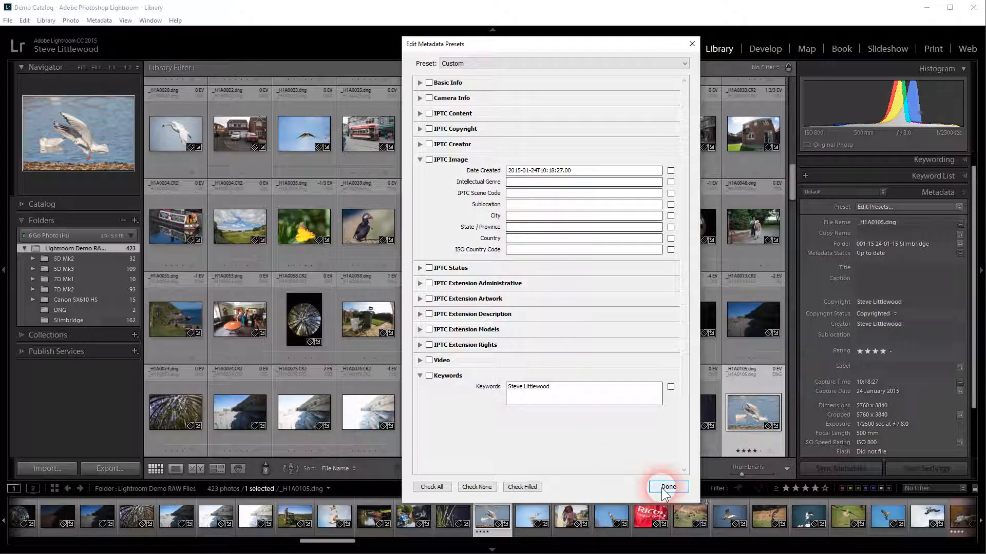
pyautogui.click(691, 43)
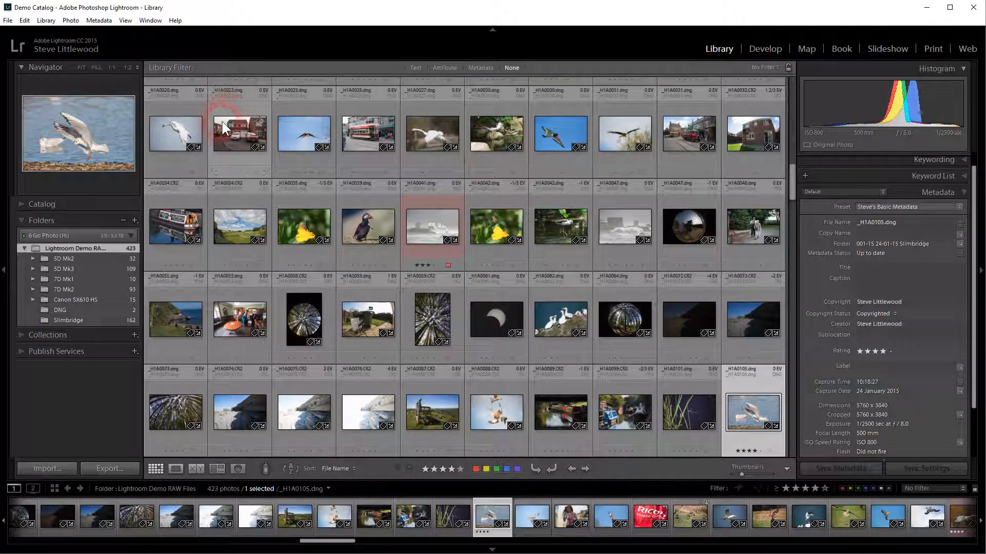
# Step: Change the grid cells' header labels to show Exposure and Rating
pyautogui.click(228, 94)
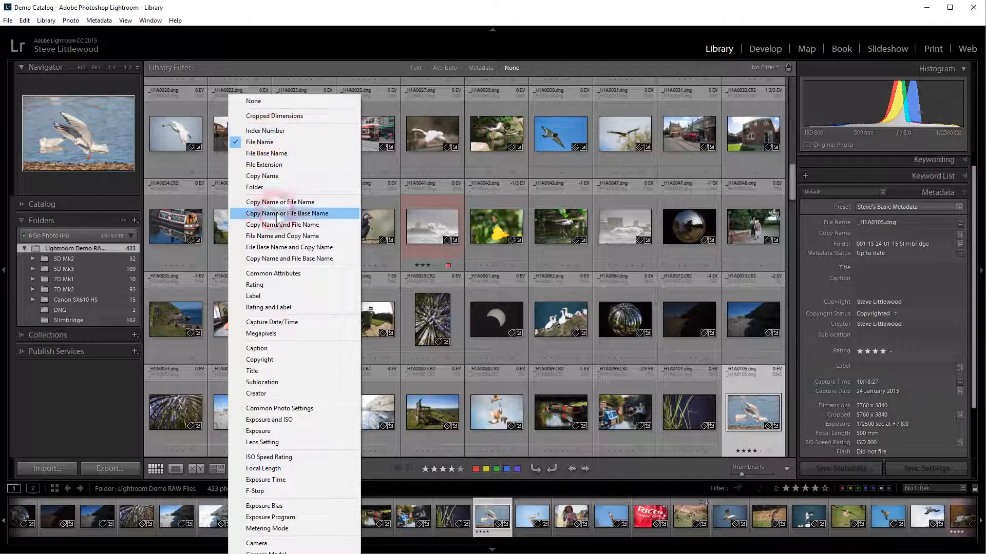
pyautogui.click(263, 431)
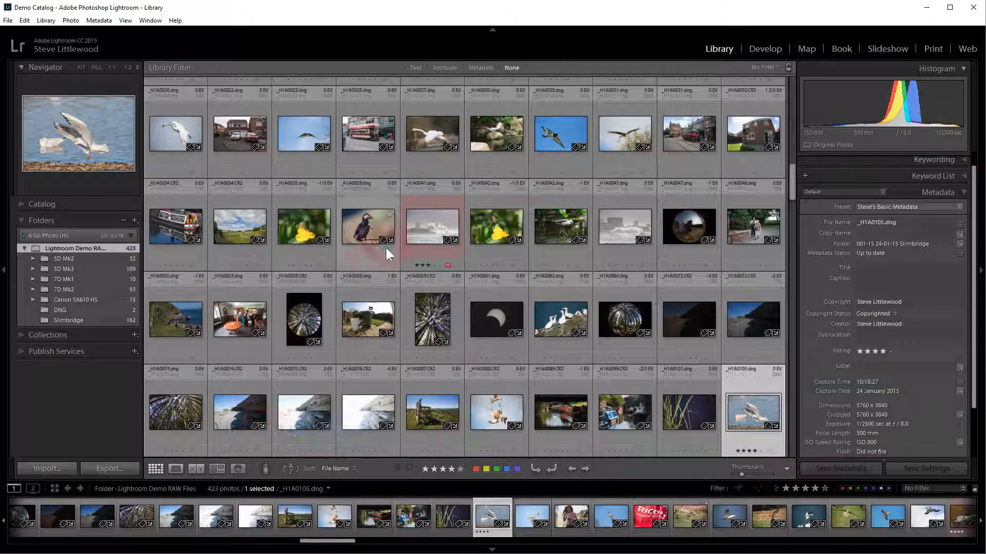
pyautogui.click(369, 97)
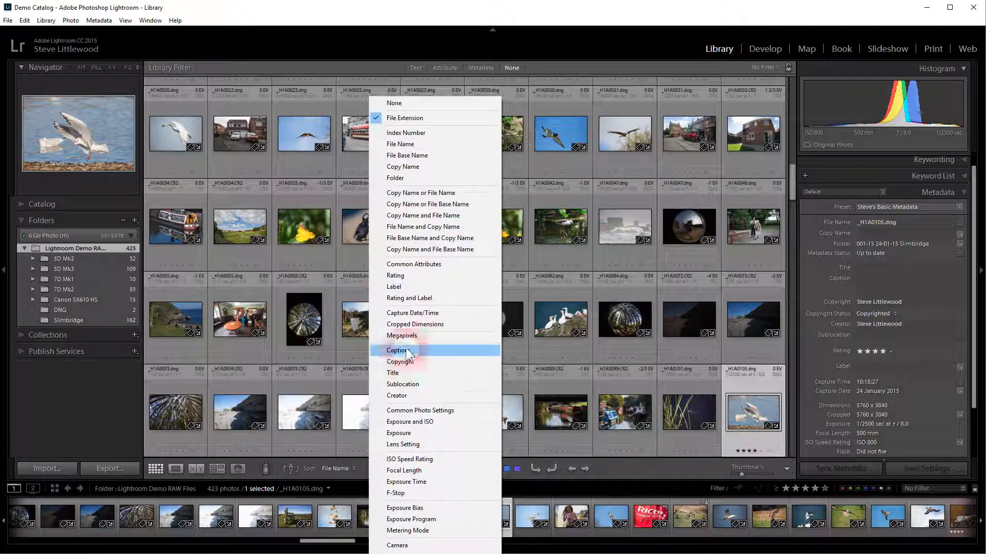
pyautogui.click(404, 275)
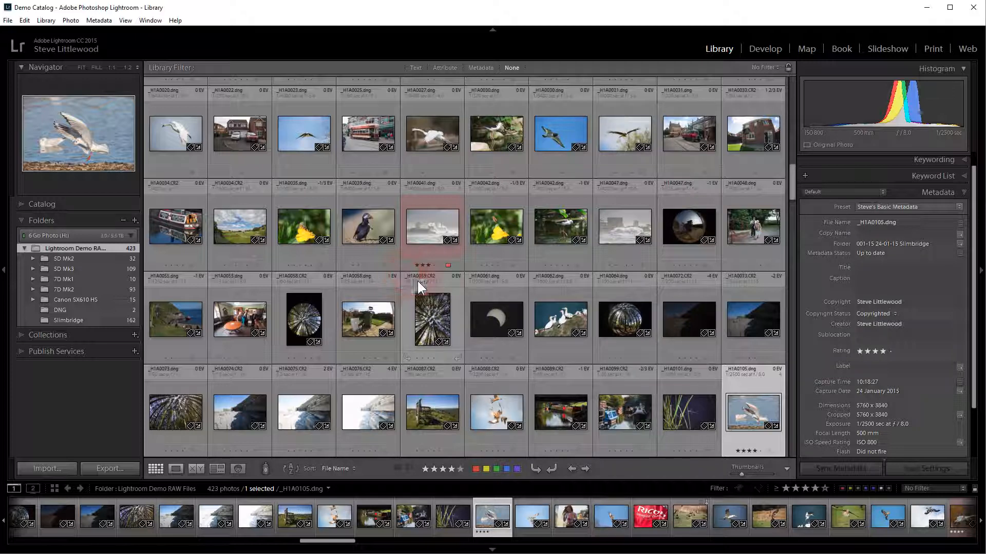
# Step: Set the top-right grid cell label to File Name
pyautogui.click(438, 92)
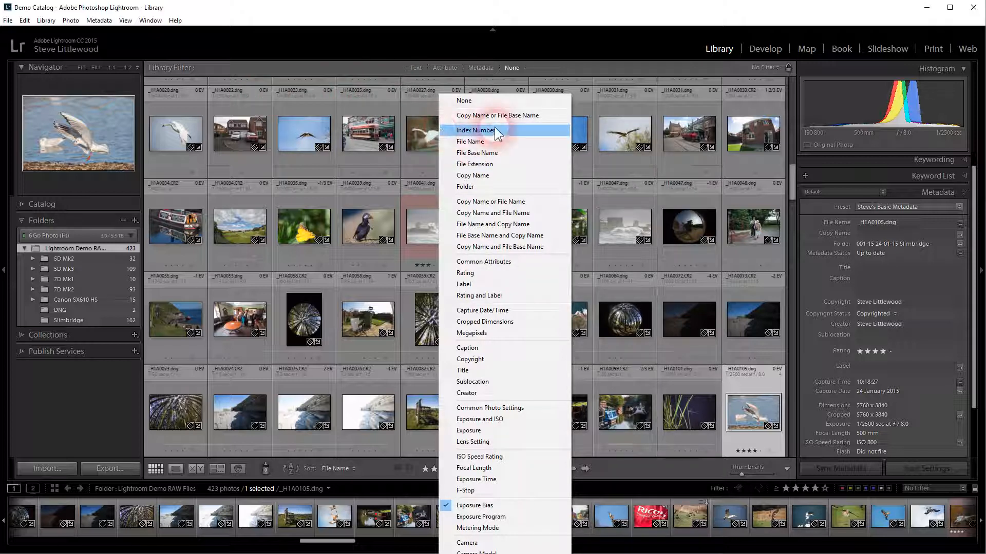
pyautogui.click(476, 142)
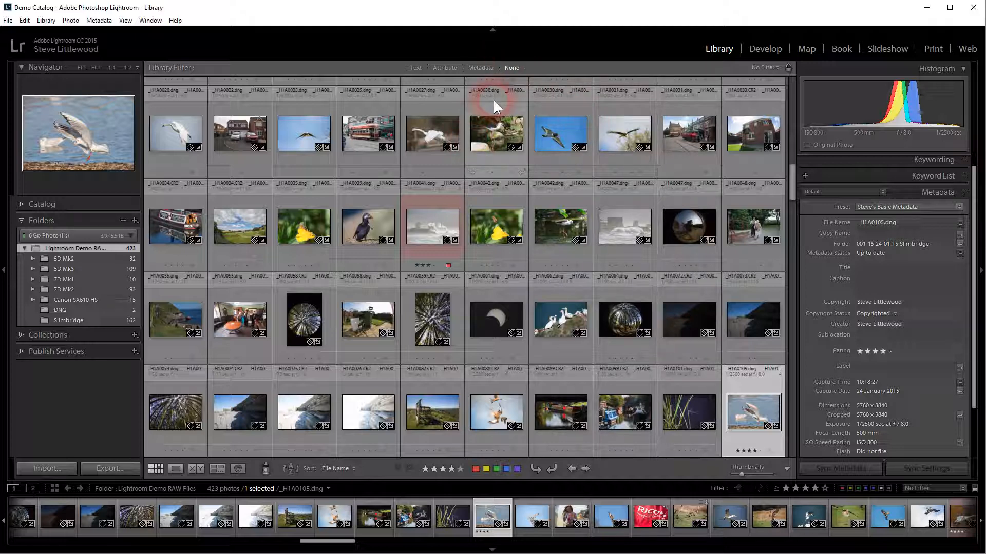
# Step: Examine the thumbnail context menu and its Stacking submenu
pyautogui.rightClick(494, 118)
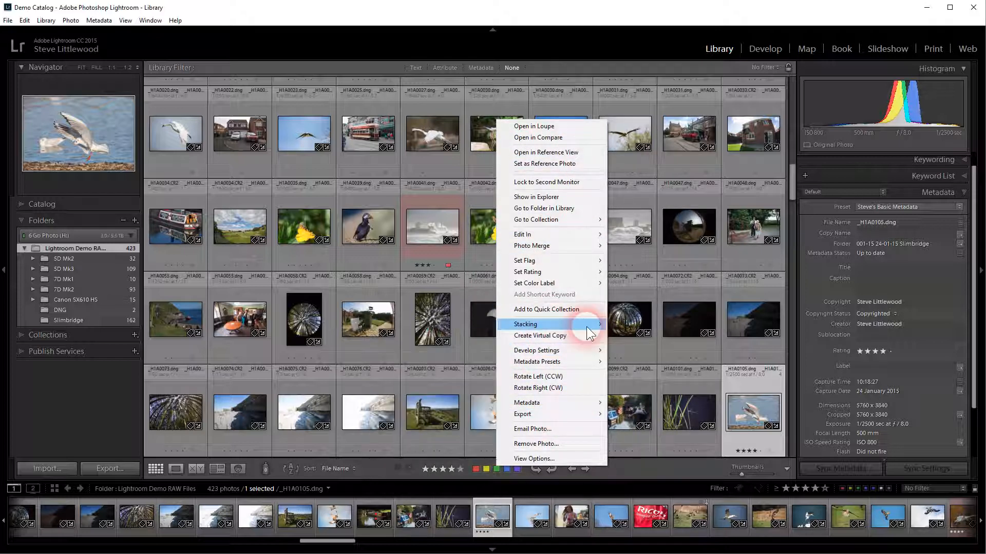
pyautogui.moveTo(591, 325)
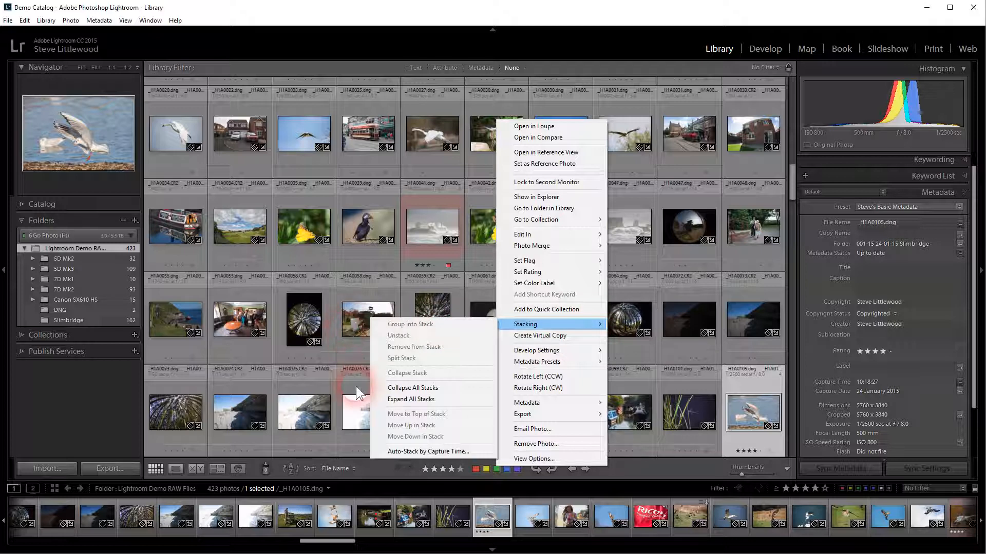
pyautogui.click(388, 89)
pyautogui.rightClick(389, 89)
pyautogui.click(382, 140)
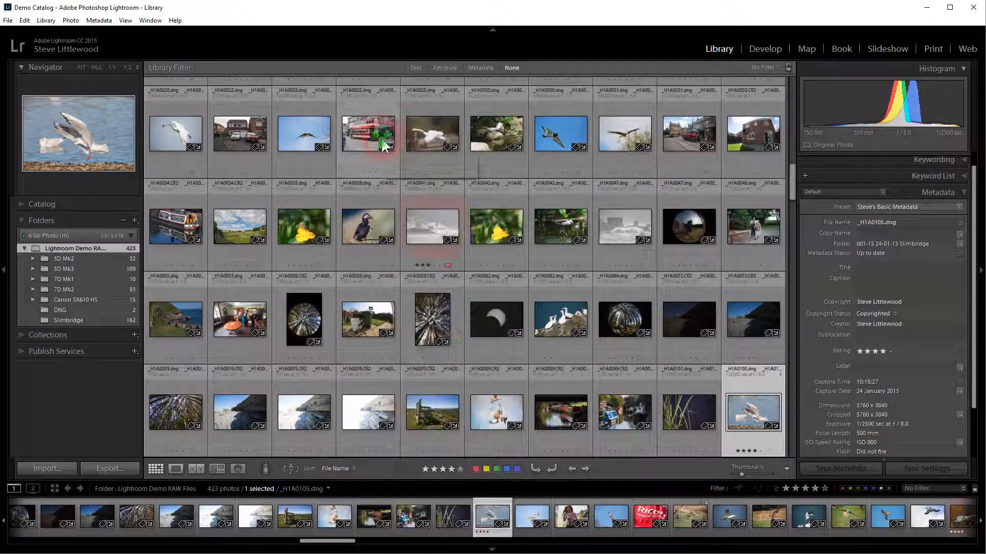
pyautogui.rightClick(391, 128)
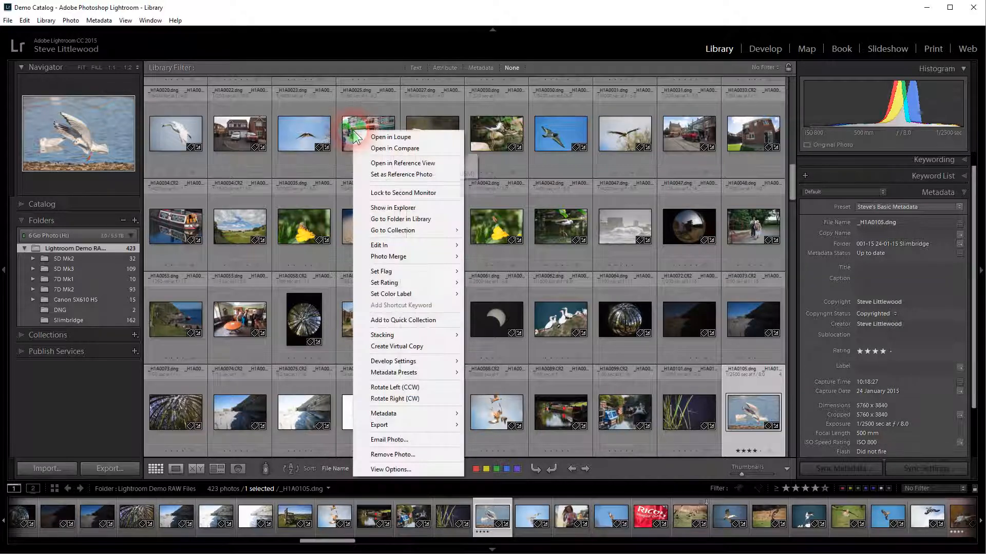
pyautogui.click(390, 118)
pyautogui.rightClick(390, 119)
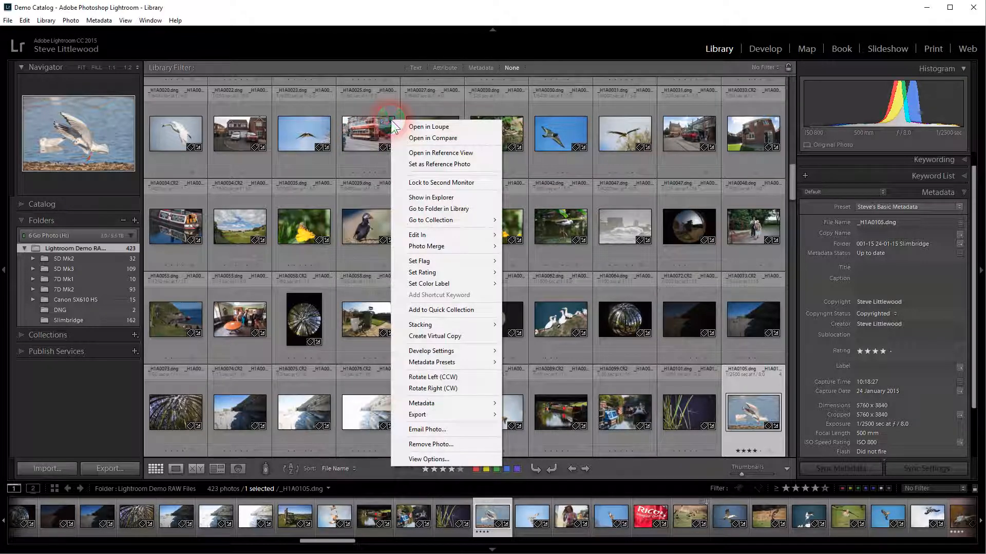
# Step: Examine the context menus of the right-side panel headers and the identity plate
pyautogui.rightClick(920, 191)
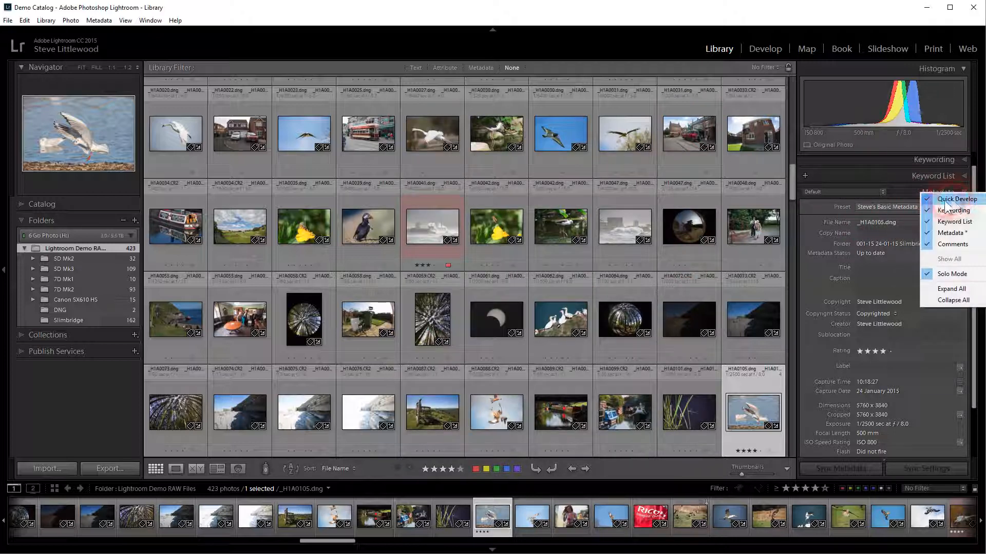
pyautogui.rightClick(820, 165)
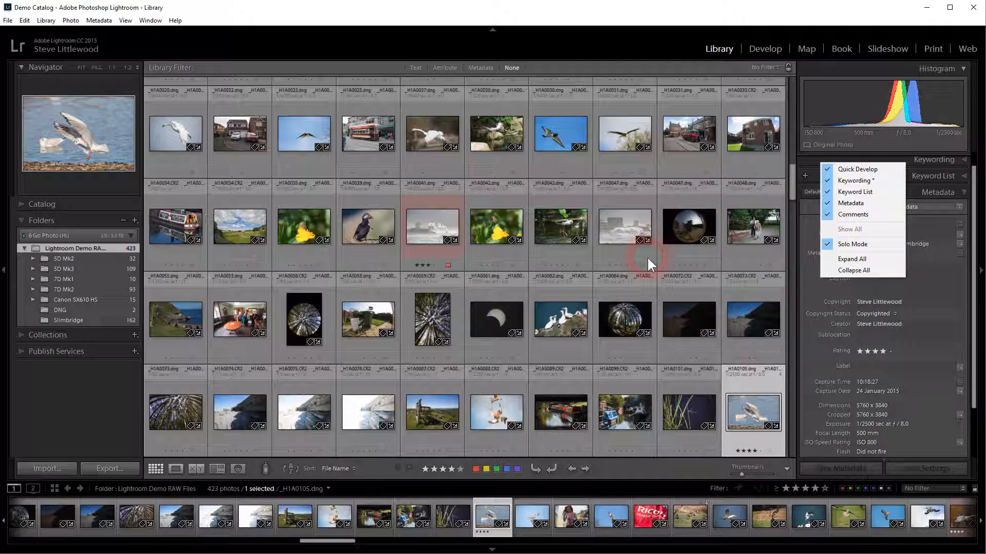
pyautogui.rightClick(373, 44)
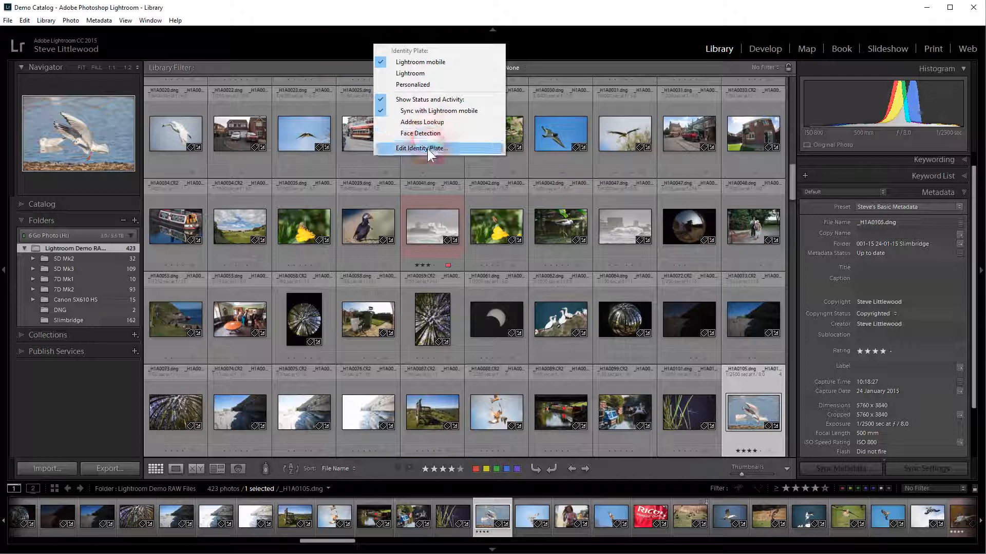
pyautogui.click(118, 157)
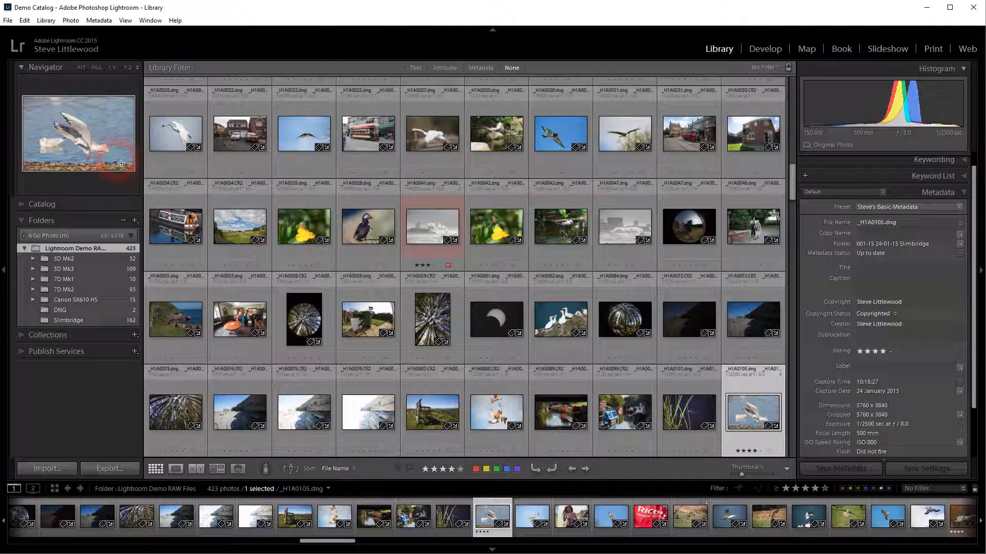
# Step: Collapse the Metadata panel so all right-side panel headers are listed
pyautogui.rightClick(94, 205)
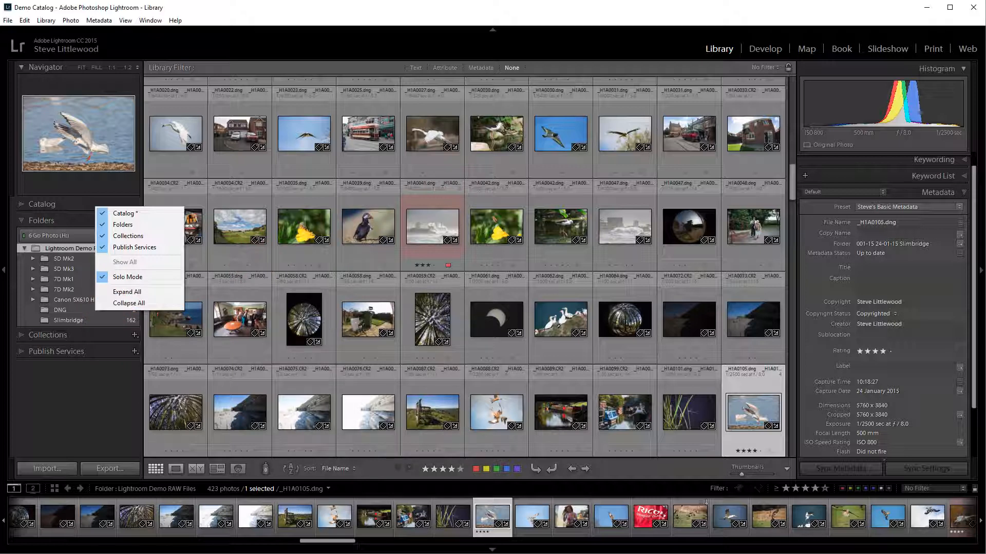
pyautogui.click(963, 194)
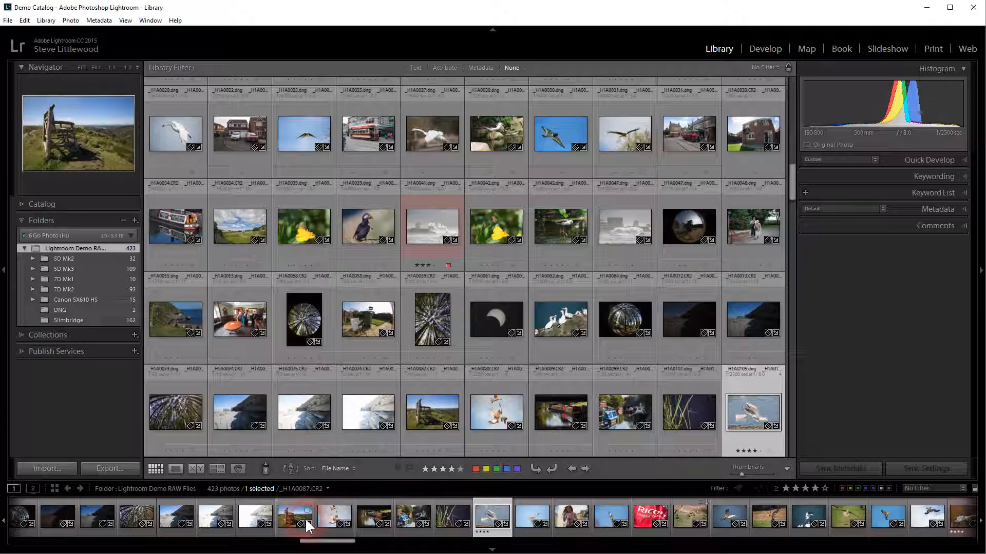
pyautogui.moveTo(319, 542)
pyautogui.mouseDown()
pyautogui.moveTo(574, 548)
pyautogui.moveTo(328, 549)
pyautogui.mouseUp()
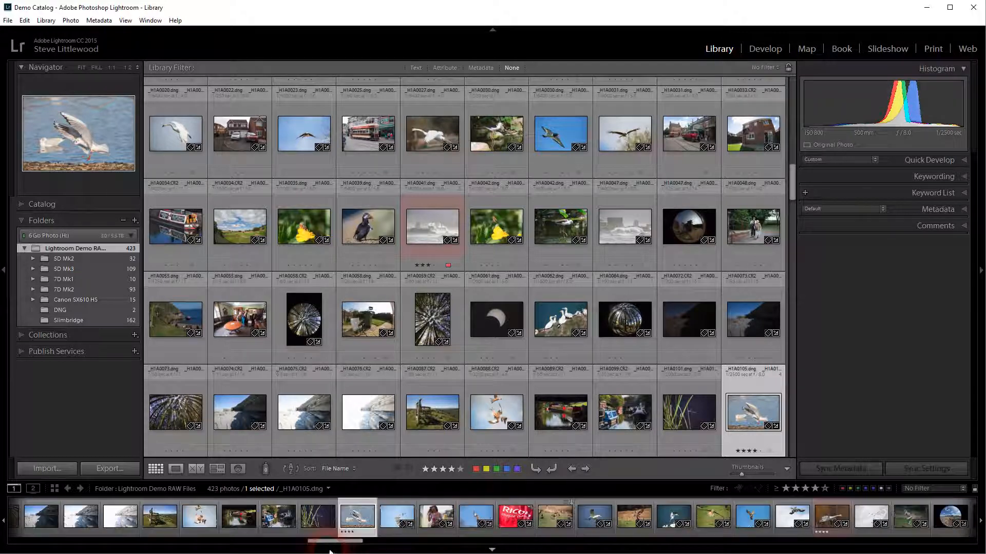
# Step: Select a photo in the filmstrip and expand the Quick Develop panel
pyautogui.click(402, 516)
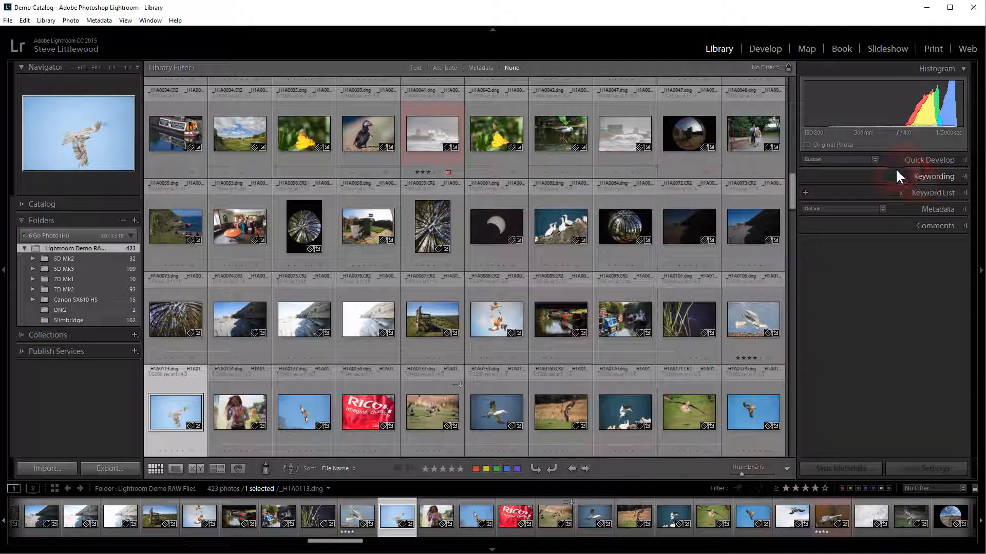
pyautogui.click(963, 159)
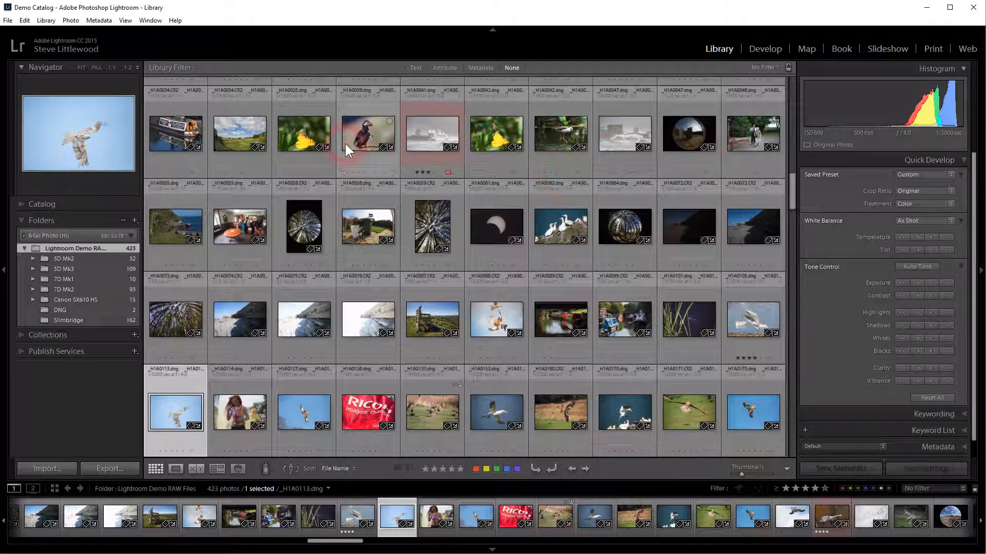
# Step: Open the Slimbridge folder from the Folders panel
pyautogui.moveTo(58, 319)
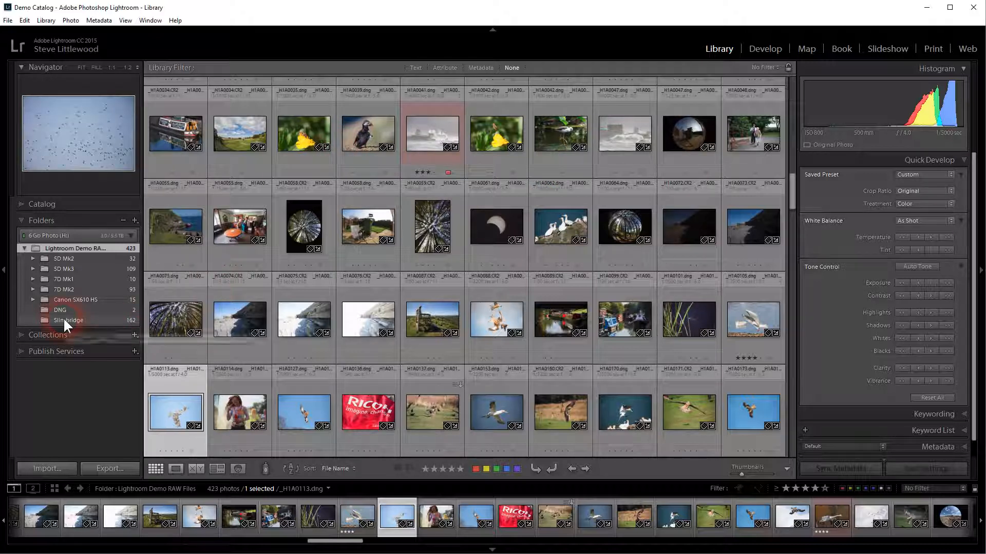
pyautogui.moveTo(235, 132)
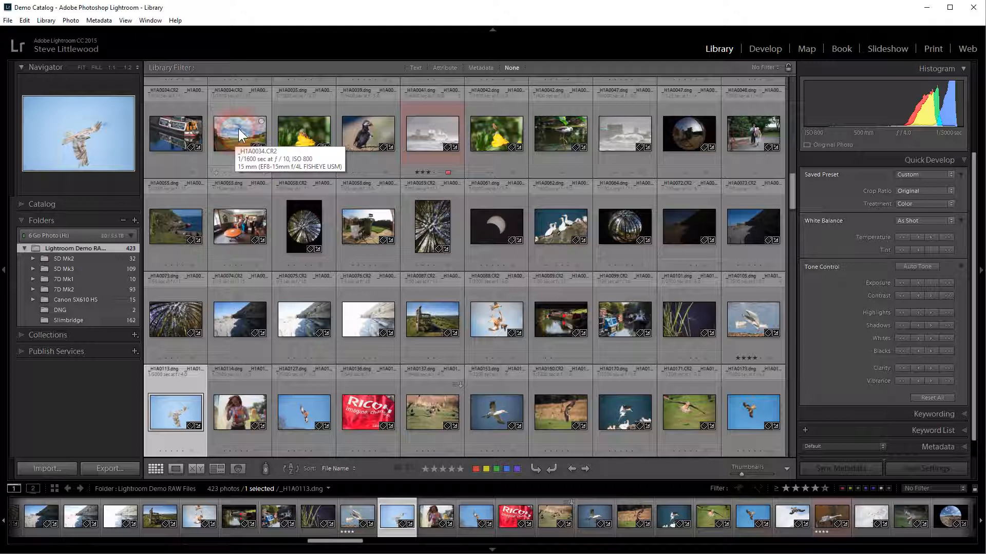
pyautogui.click(371, 128)
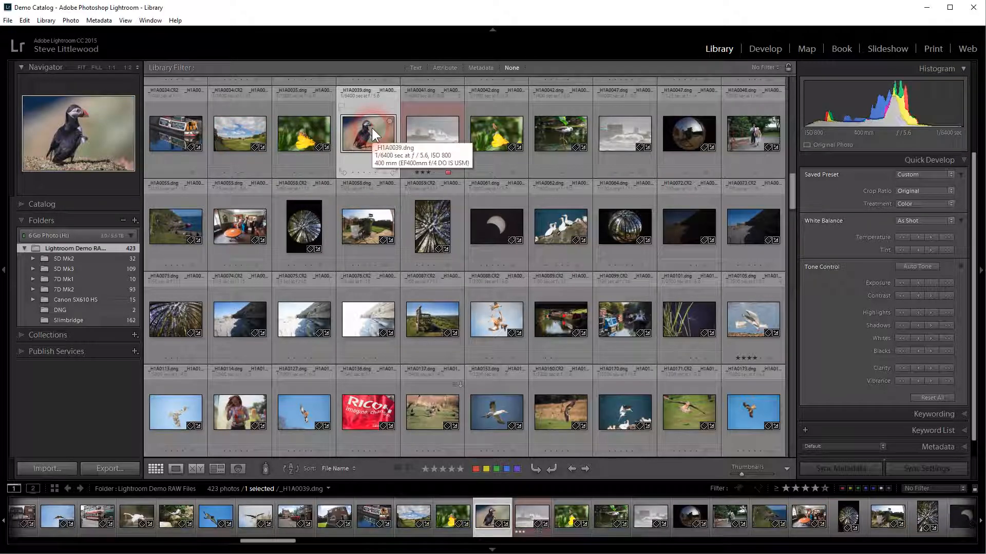
pyautogui.click(70, 316)
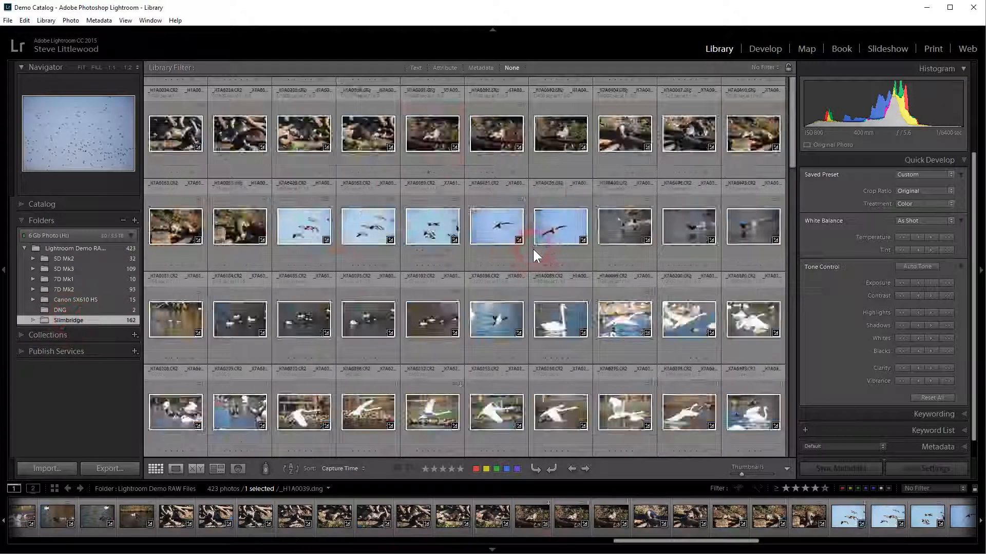
# Step: Select the swan photo _X7A6331.CR2 and preview it in the Develop module before returning to the Library
pyautogui.scroll(-3, 404, 380)
pyautogui.scroll(-10, 404, 377)
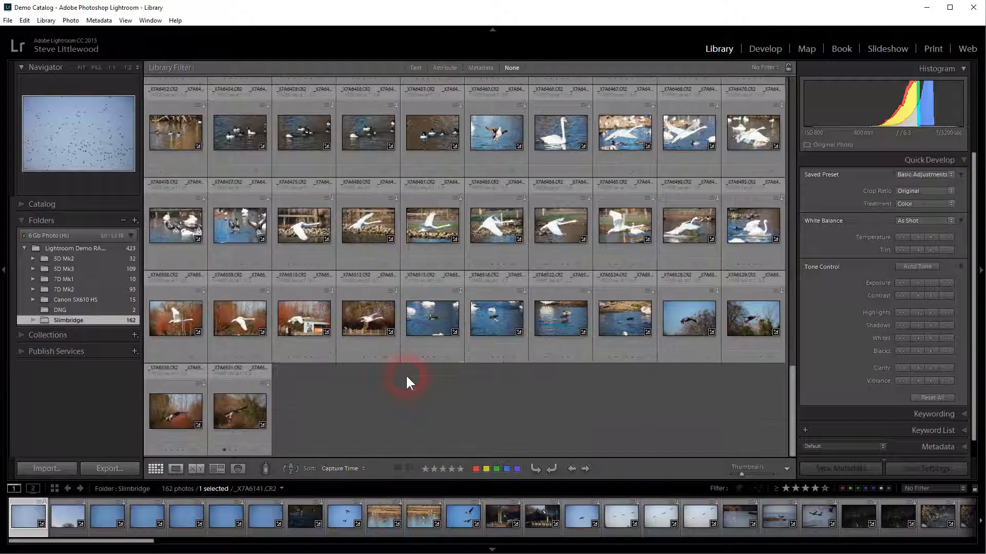
pyautogui.scroll(5, 406, 375)
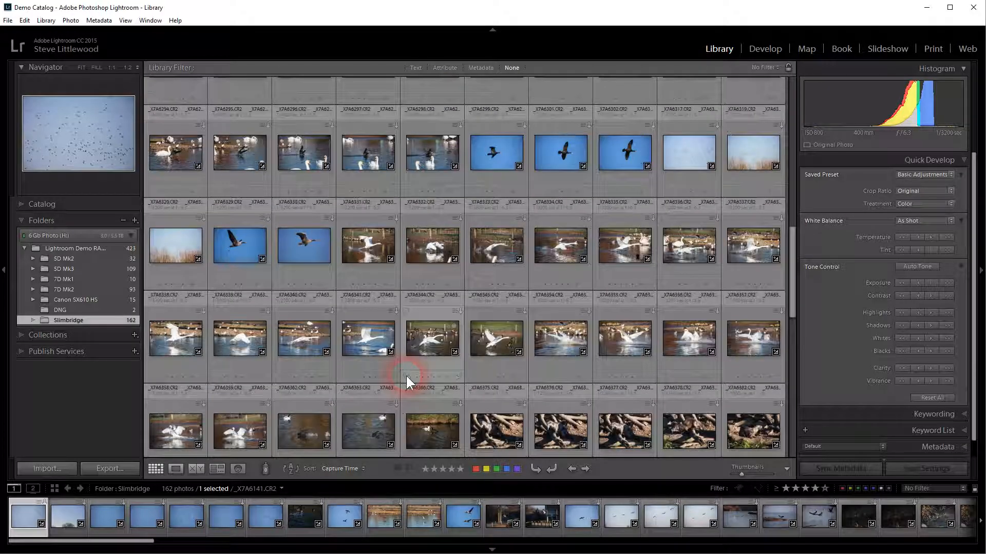
pyautogui.click(363, 248)
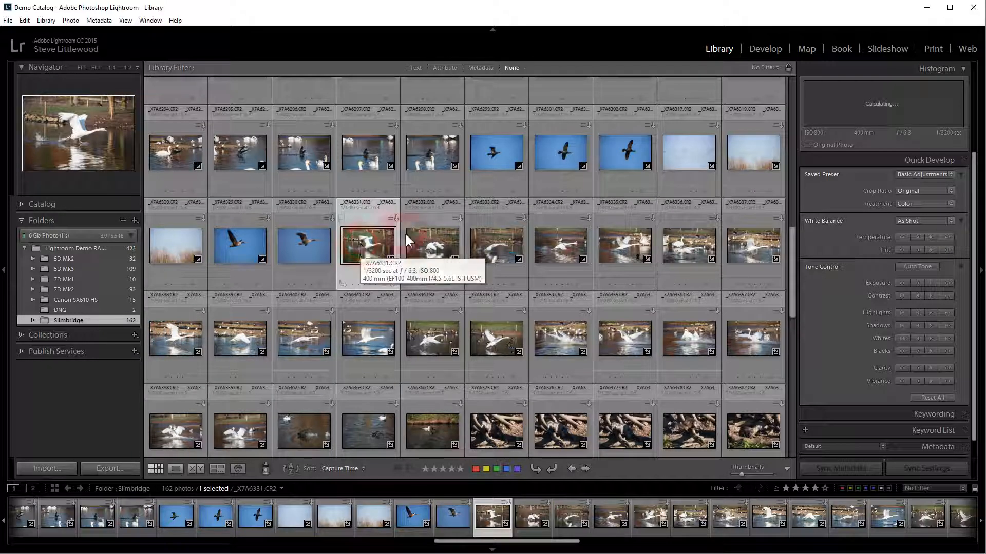
pyautogui.click(763, 49)
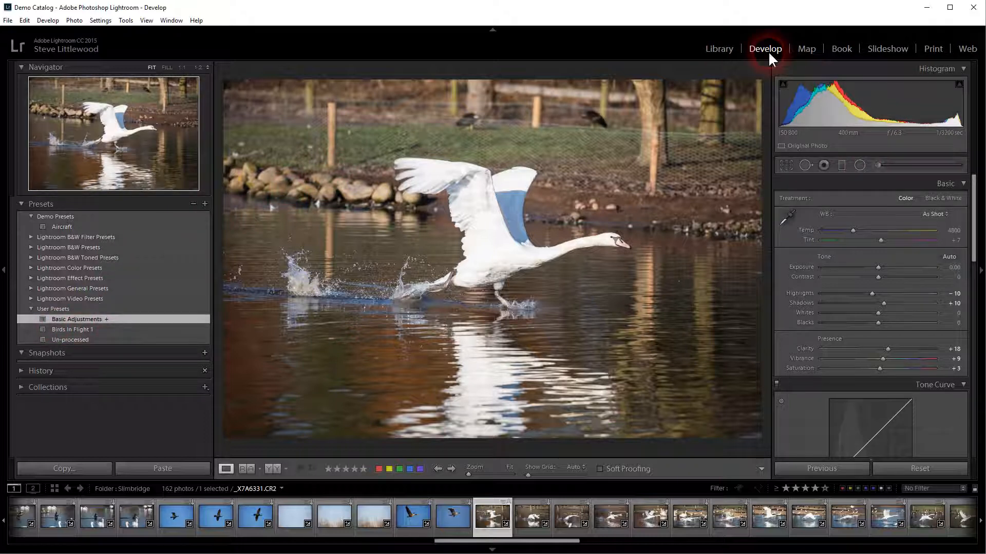
pyautogui.click(721, 48)
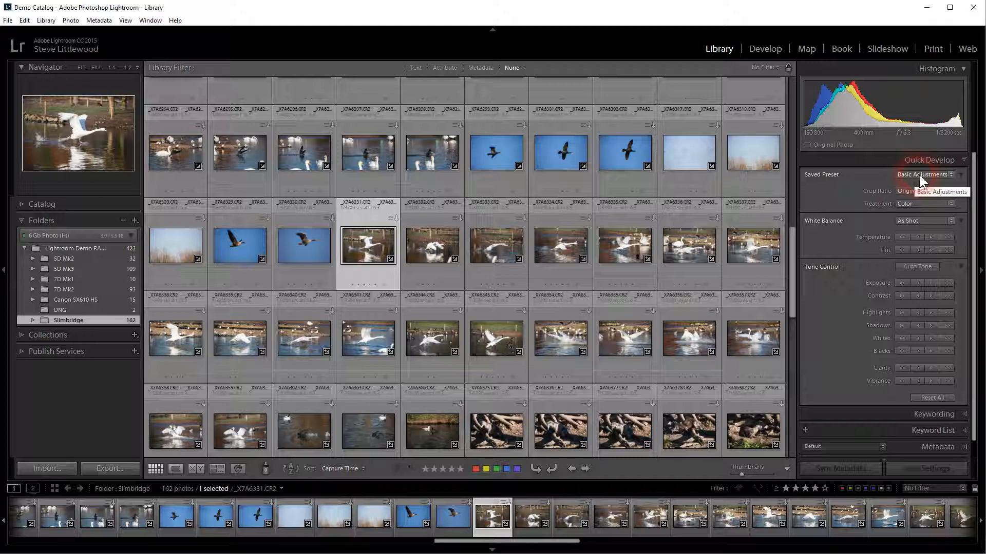
# Step: Select the 11 swan photos from _X7A6331.CR2 onward and apply the Birds In Flight 1 saved preset through Quick Develop
pyautogui.click(378, 302)
pyautogui.click(374, 227)
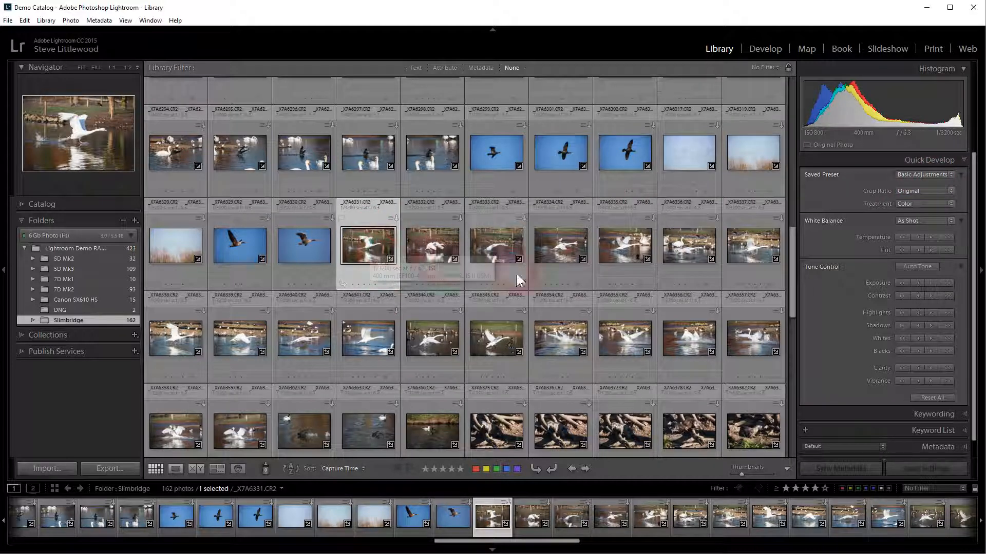
pyautogui.keyDown('shift'); pyautogui.click(376, 334); pyautogui.keyUp('shift')
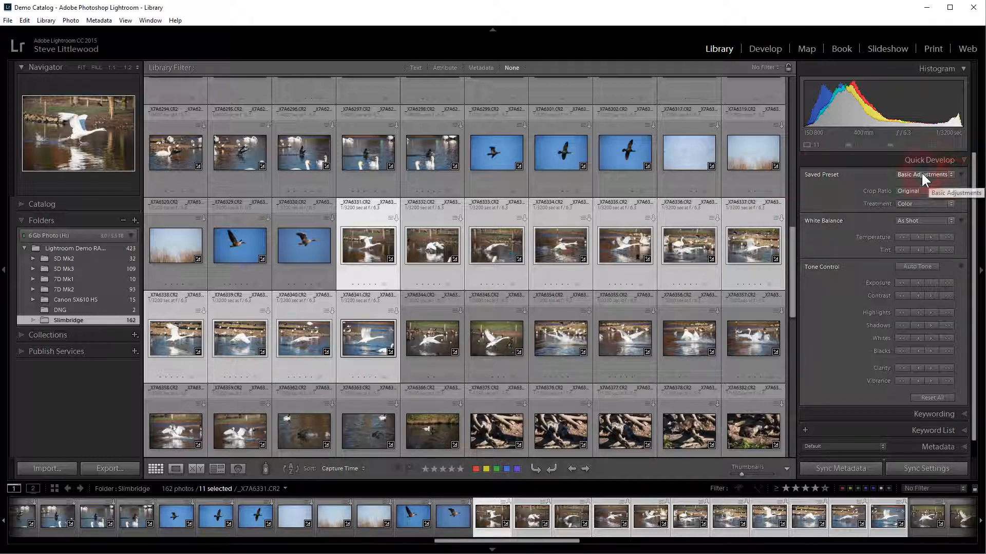
pyautogui.click(949, 174)
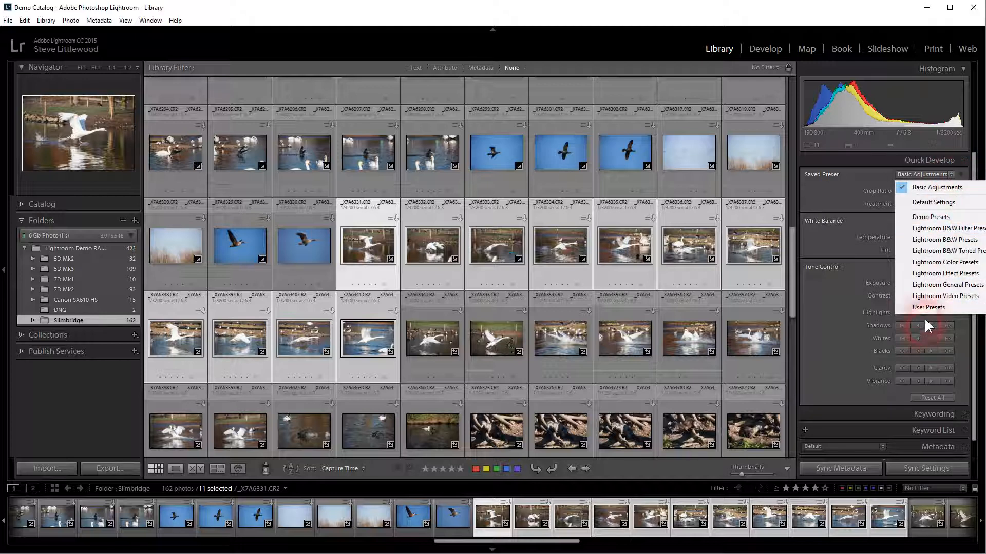
pyautogui.moveTo(926, 308)
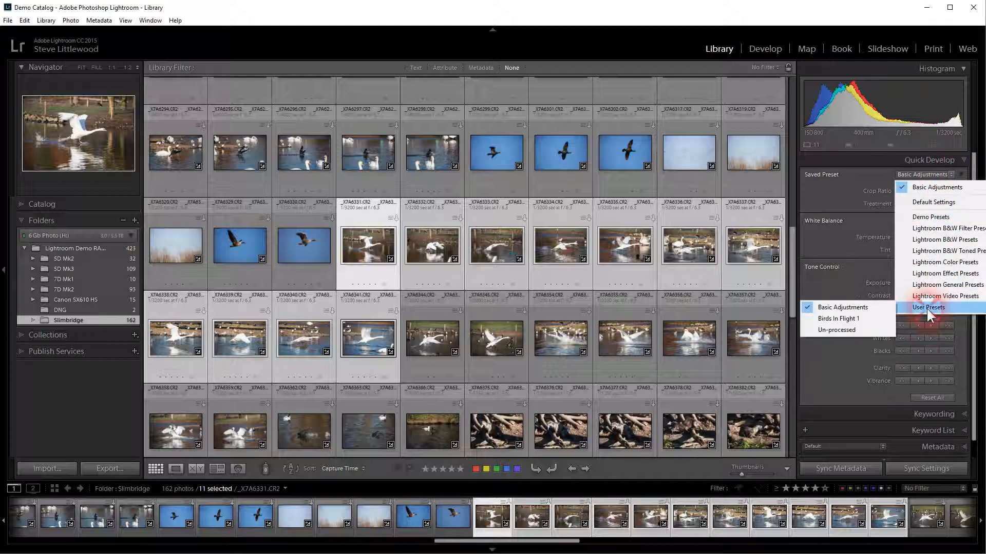
pyautogui.click(864, 316)
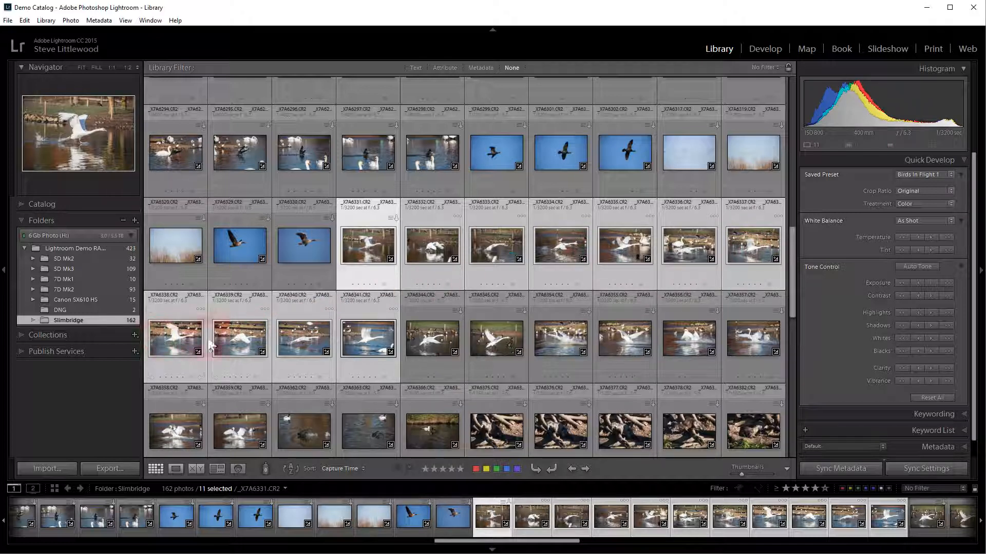
# Step: Review the preset-applied swan photos one by one in the Develop module
pyautogui.click(381, 251)
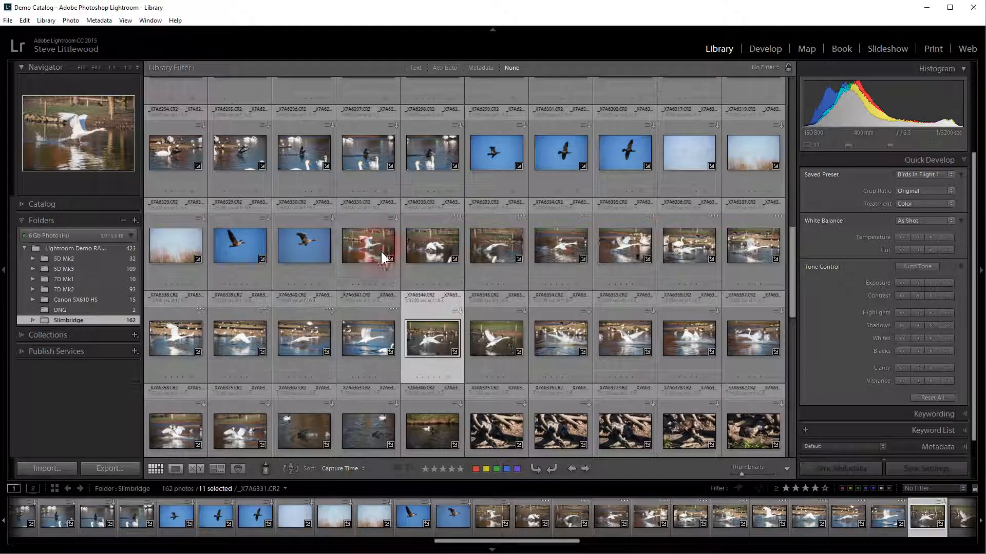
pyautogui.click(754, 48)
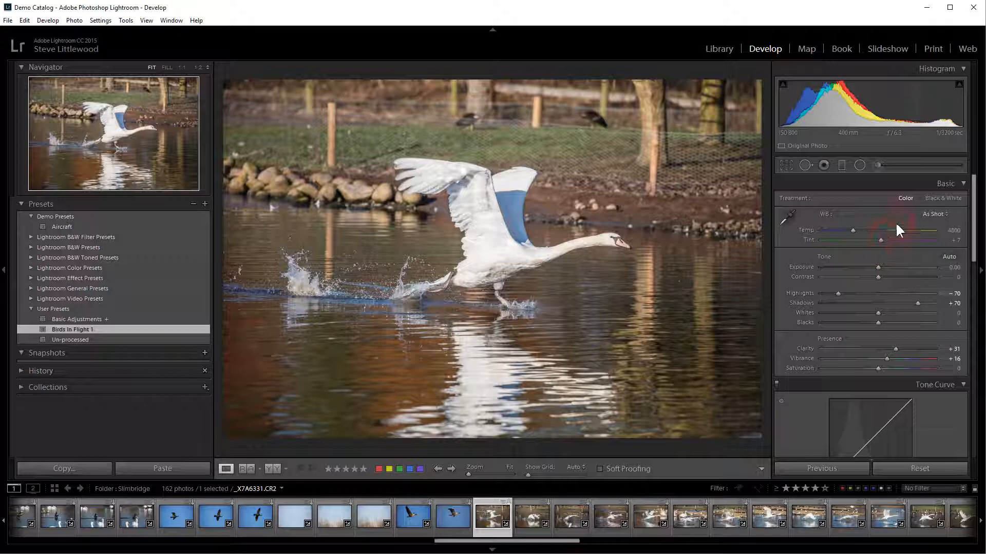
pyautogui.click(535, 515)
pyautogui.click(827, 234)
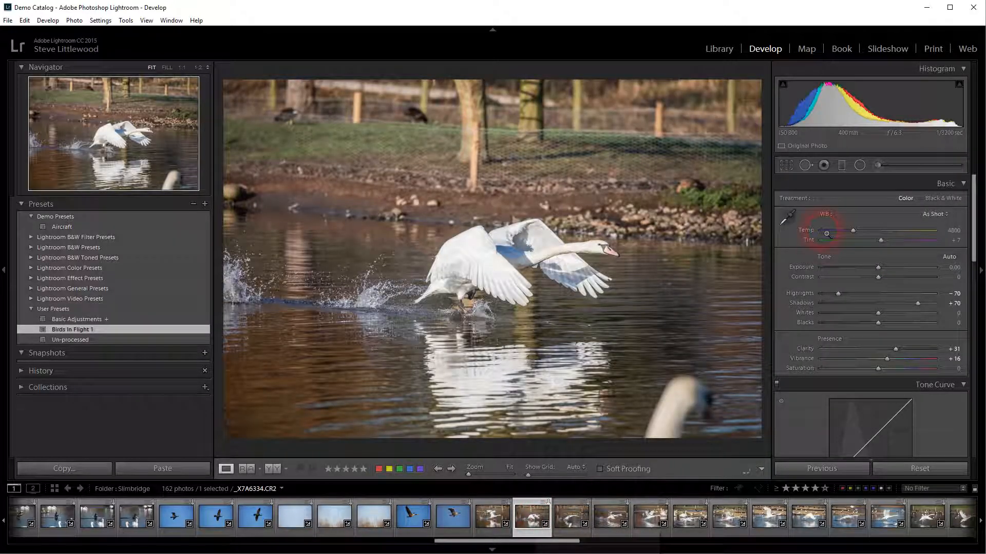
pyautogui.click(570, 518)
pyautogui.click(609, 517)
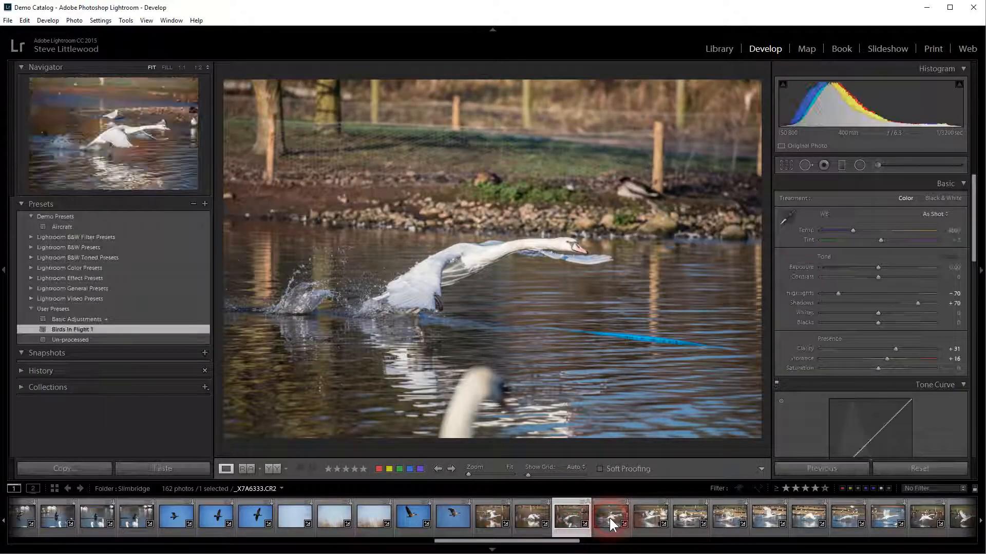
pyautogui.click(644, 515)
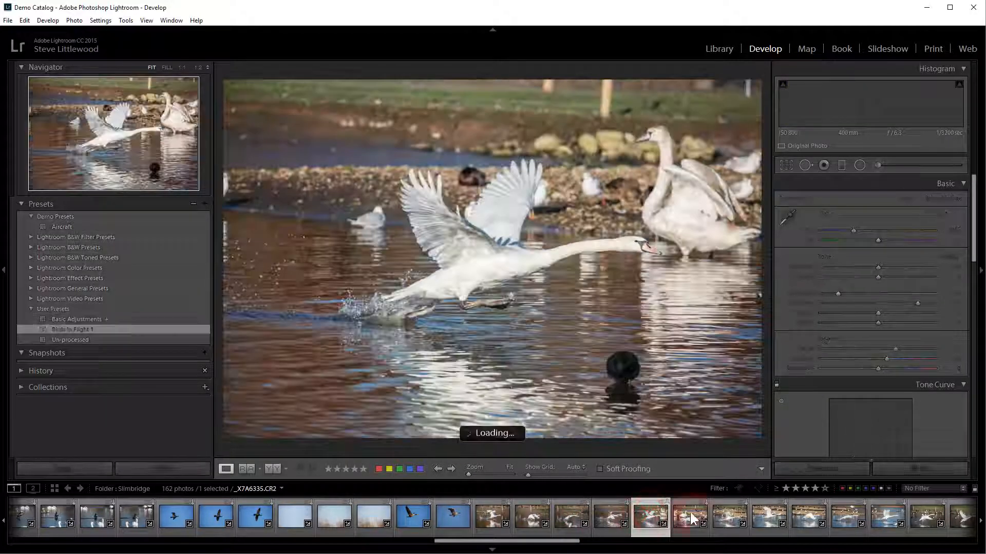
pyautogui.click(684, 512)
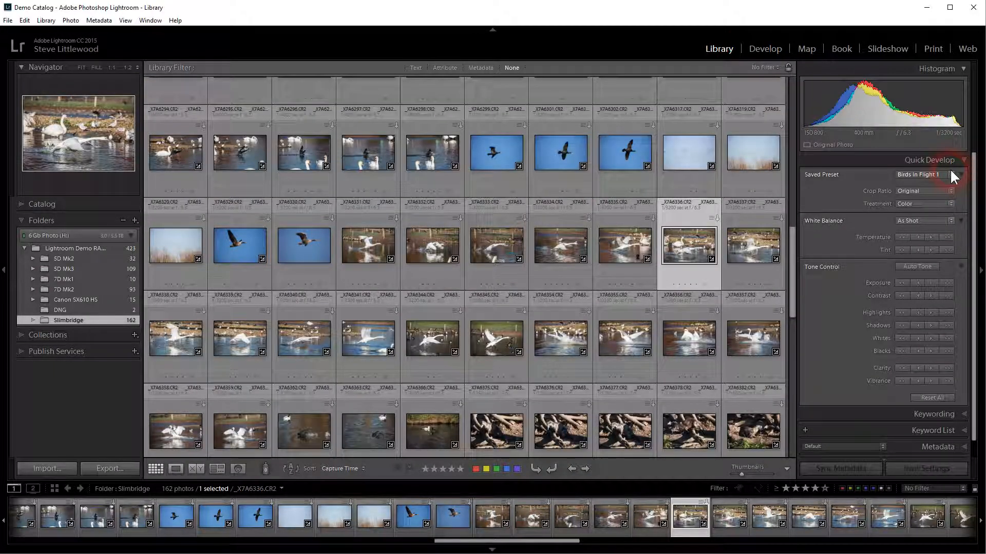
# Step: Open the flying cormorant photo _X7A6299.CR2 in Loupe view
pyautogui.click(506, 151)
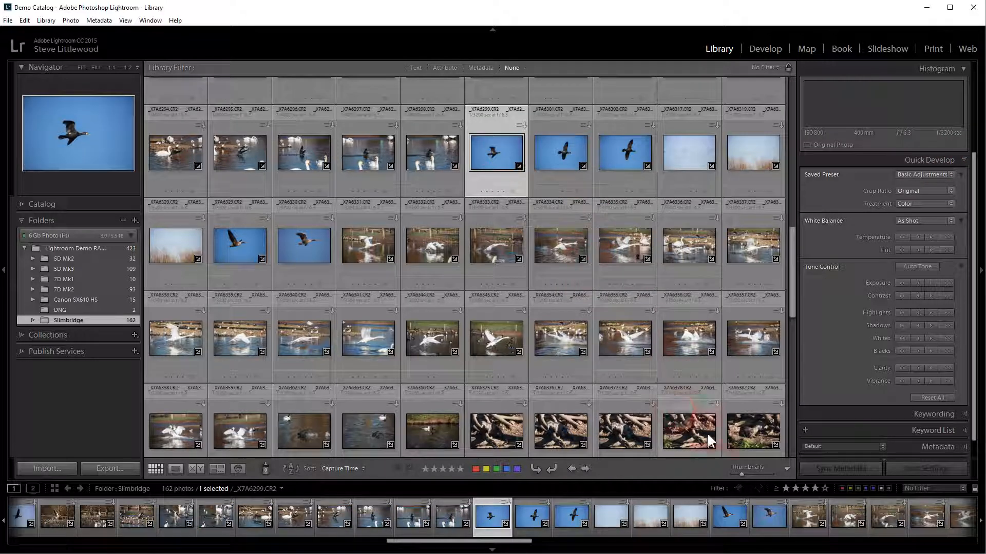
pyautogui.moveTo(738, 470); pyautogui.dragTo(749, 472)
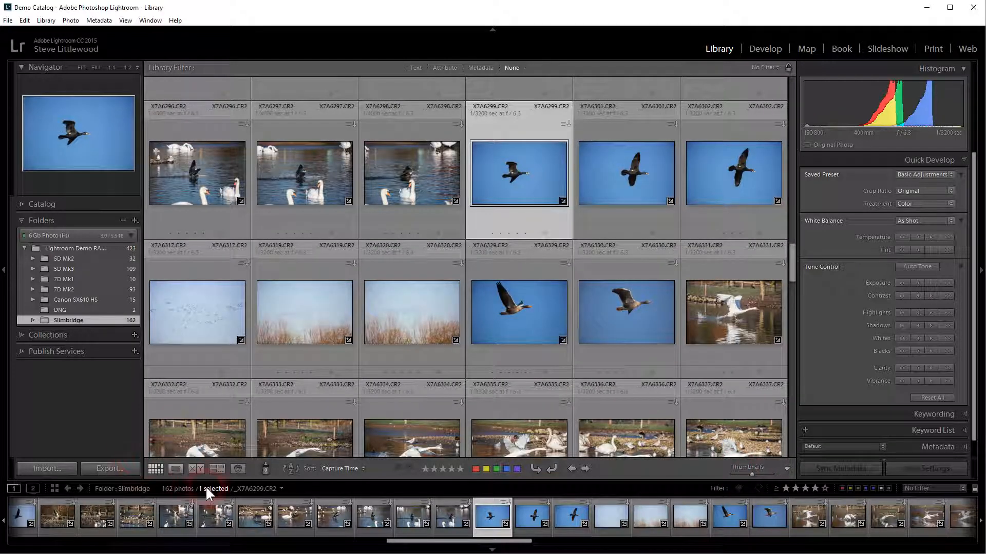
pyautogui.click(175, 468)
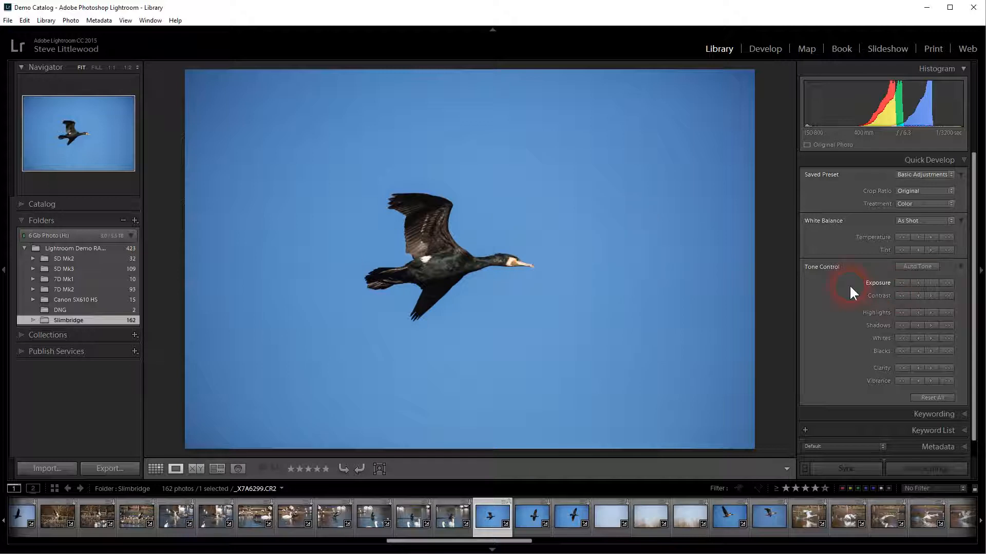
# Step: Raise the photo's exposure a full stop, lower it in two small Quick Develop steps, and return to Grid view
pyautogui.click(947, 282)
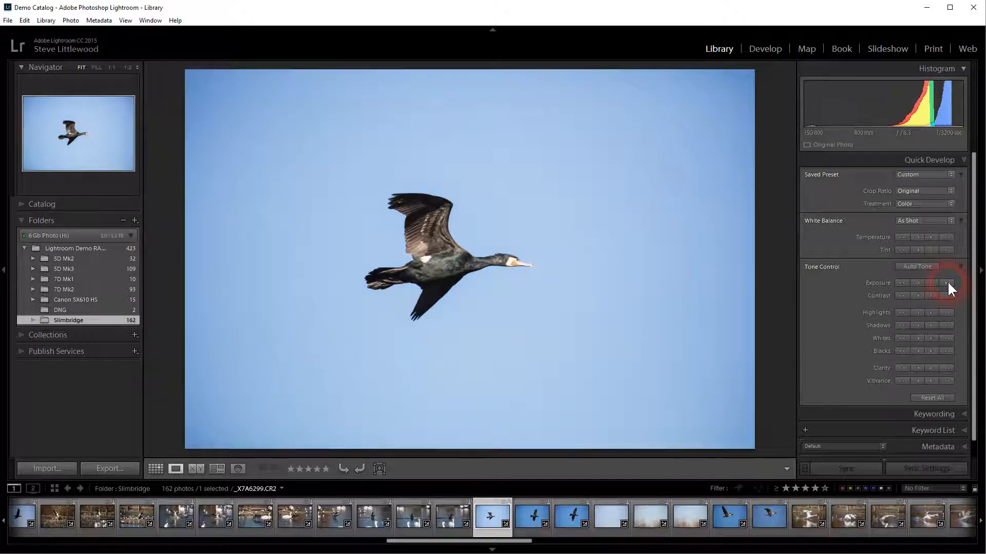
pyautogui.click(918, 282)
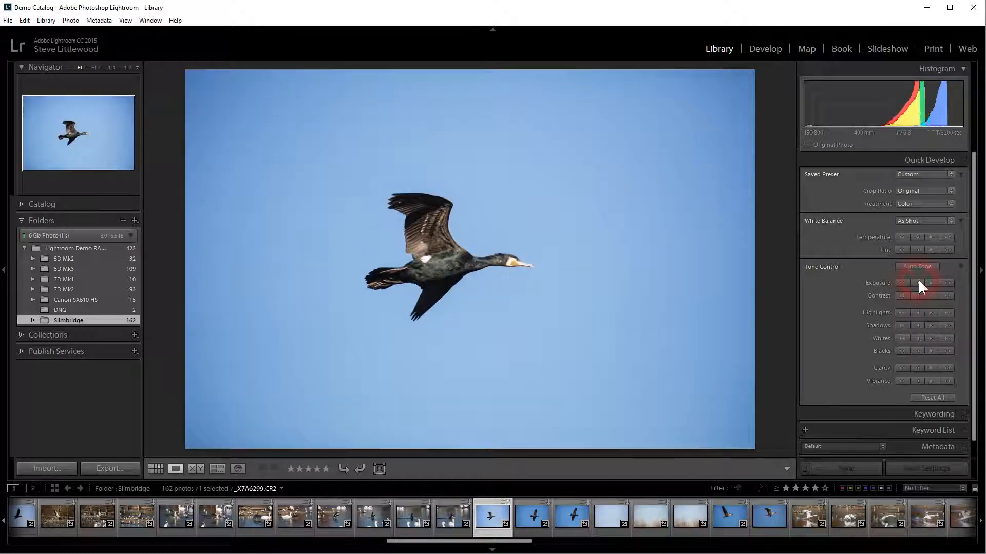
pyautogui.click(918, 282)
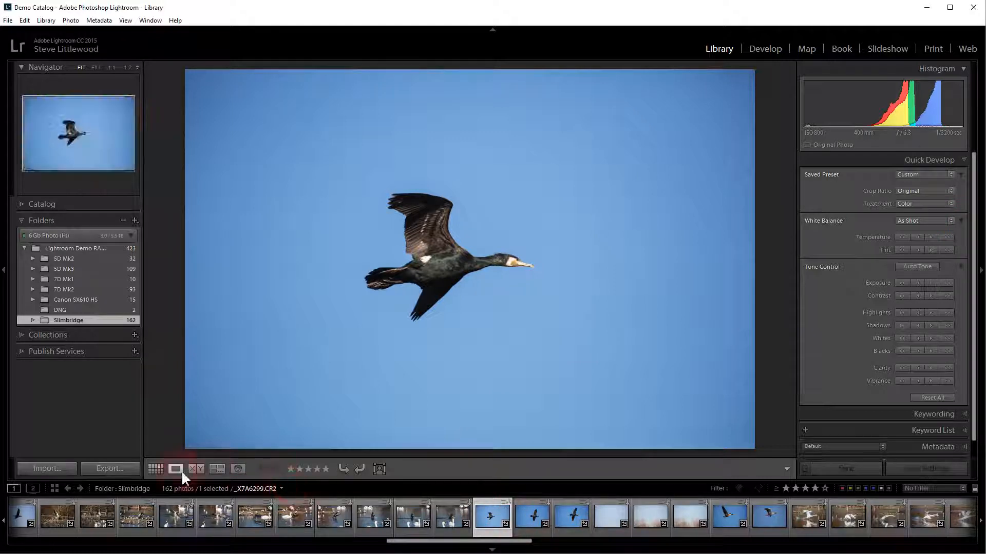
pyautogui.click(155, 467)
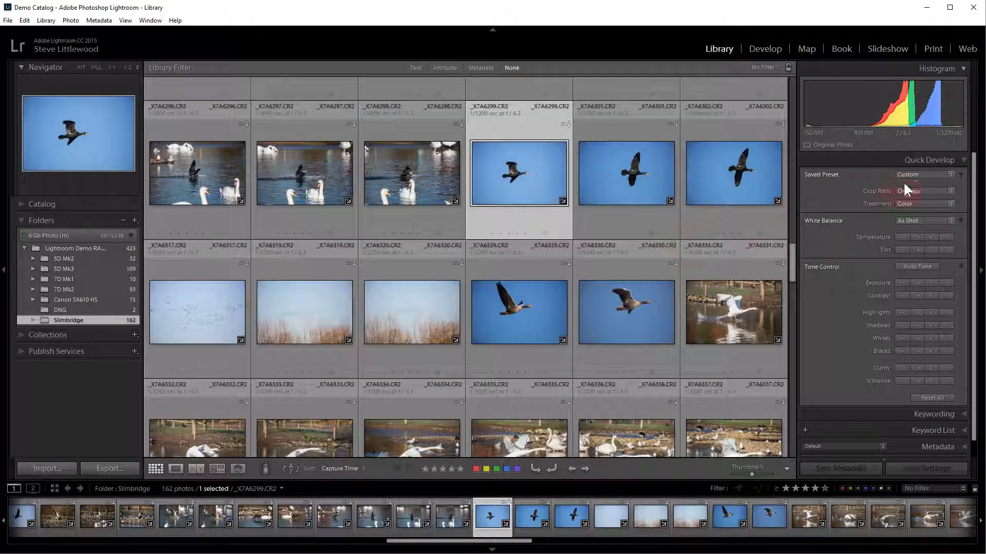